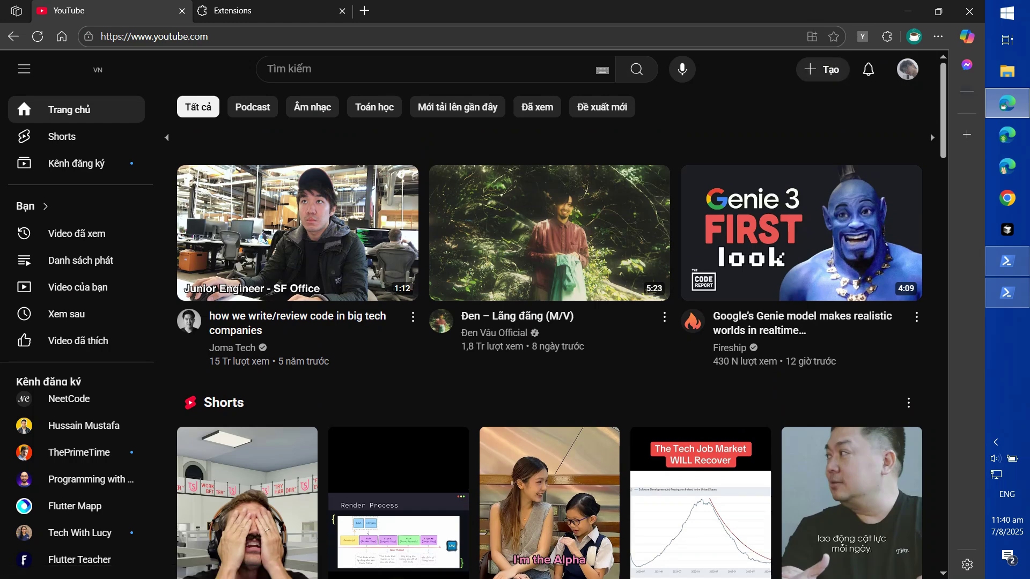
Open the YouTube AI Enhancer popup, scroll through it, then close it
left_click(862, 36)
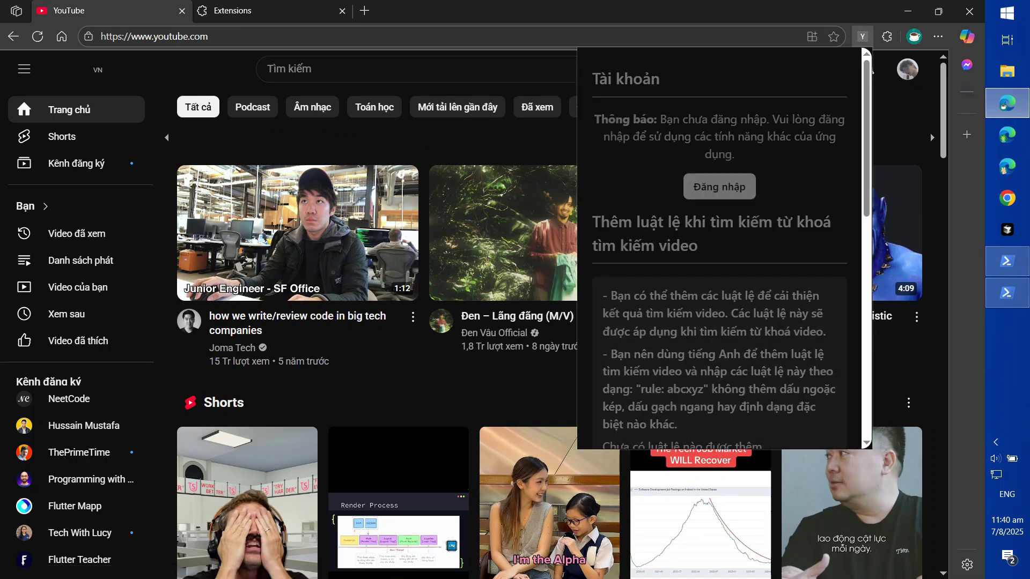
scroll(718, 247, "down", 5)
scroll(719, 247, "down", 3)
scroll(718, 247, "up", 9)
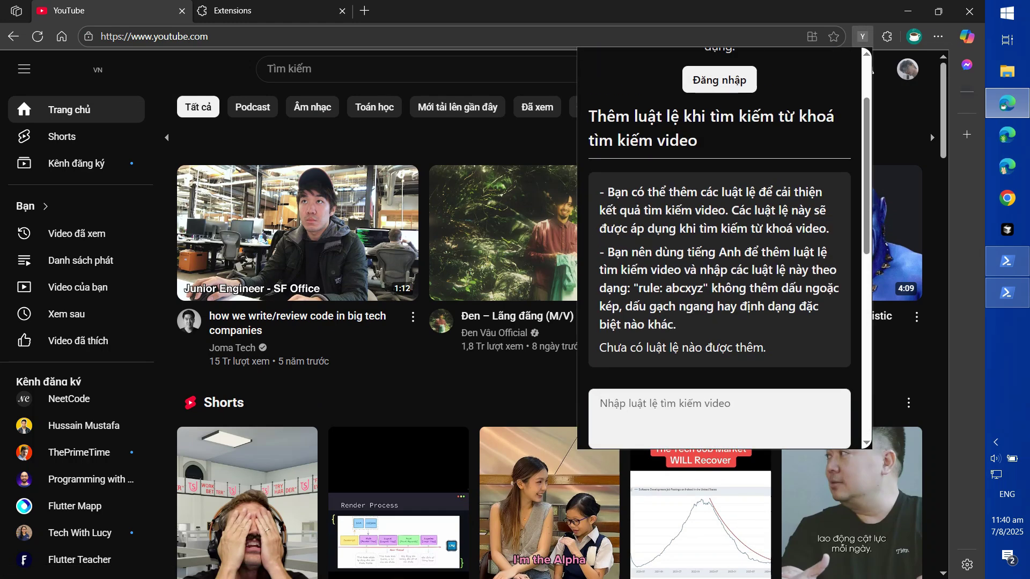
key("Escape")
Bring up the extension's management menu, then dismiss it and clear the stray text selection
right_click(861, 36)
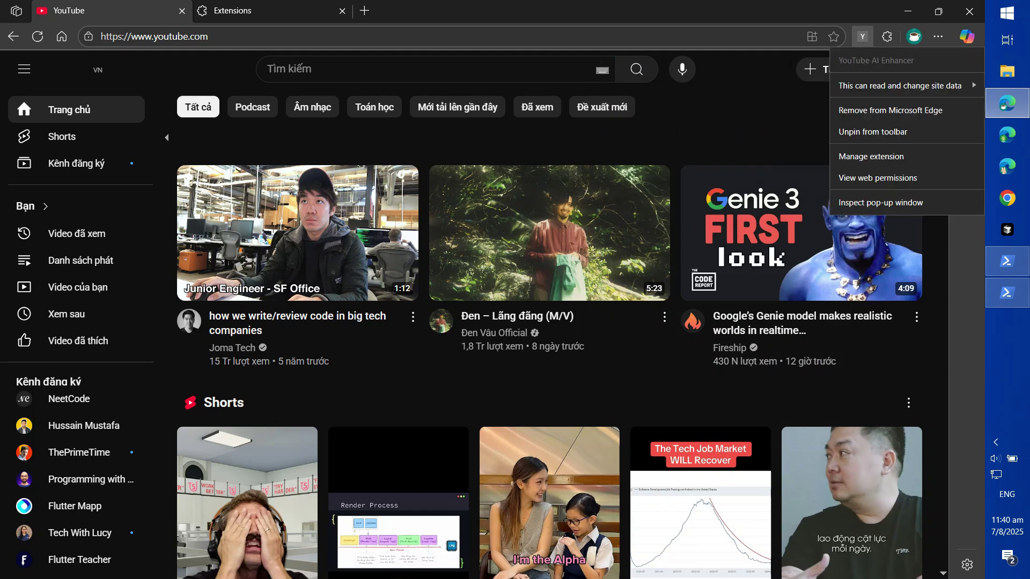
double_click(767, 121)
left_click(930, 133)
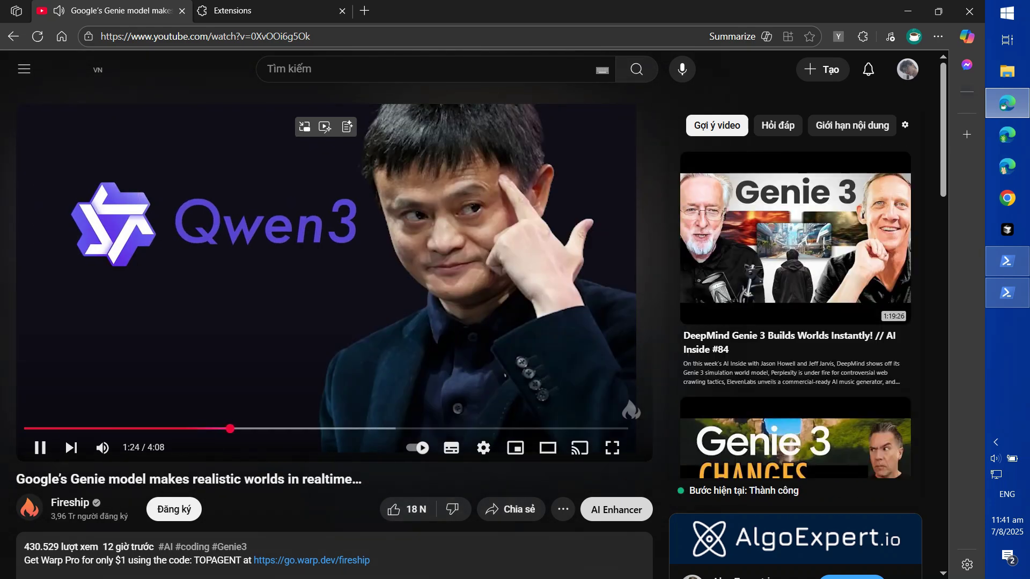
Browse the suggested Genie 3 videos, then switch the side panel to the Hỏi đáp Q&A chat
scroll(795, 284, "down", 3)
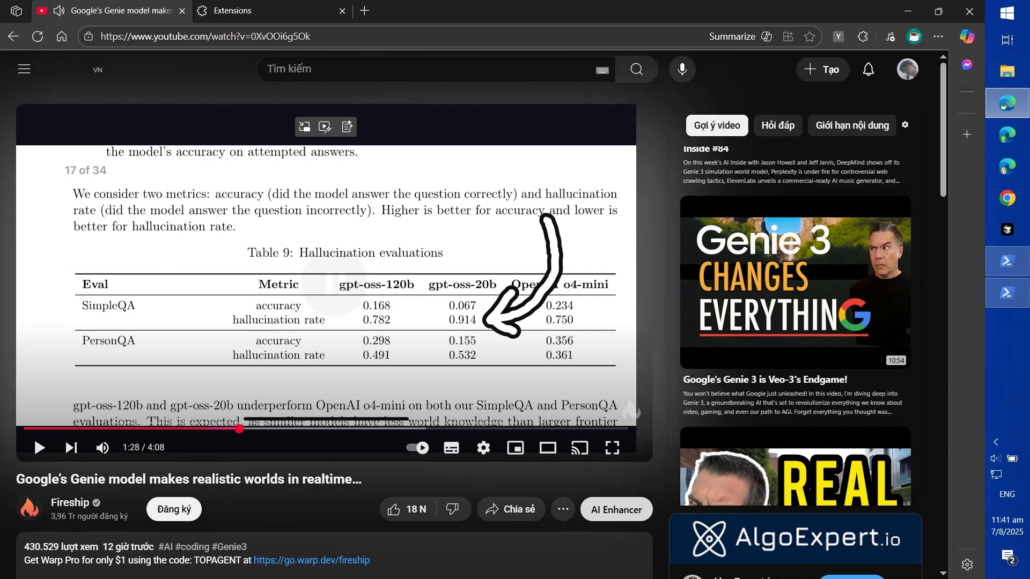
scroll(795, 311, "down", 3)
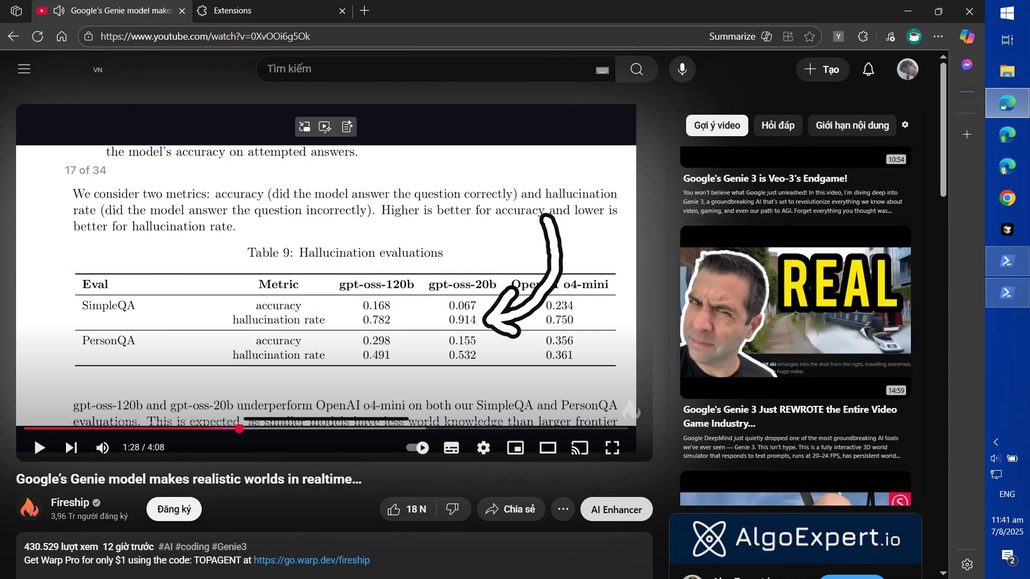
scroll(796, 322, "down", 5)
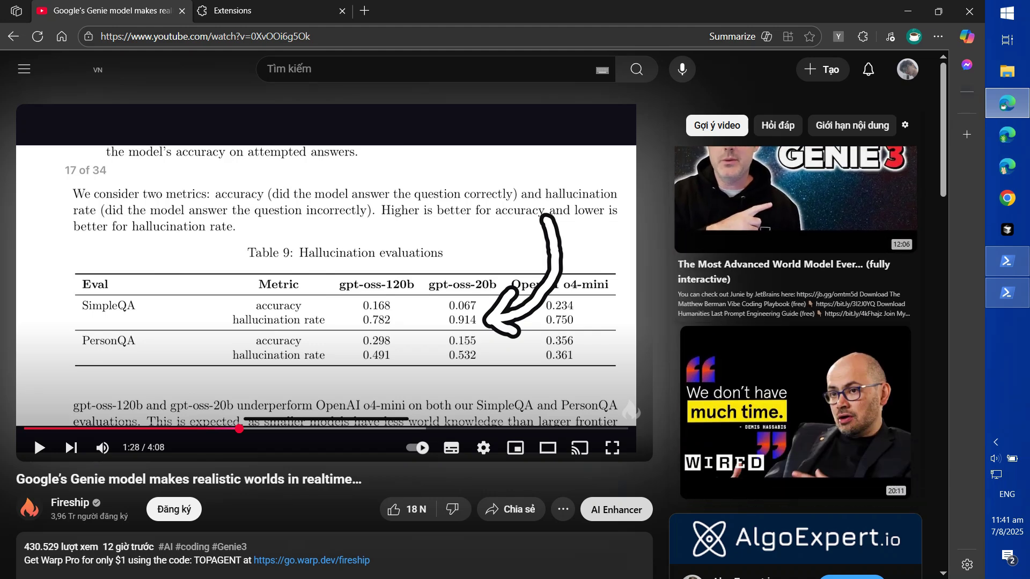
scroll(796, 321, "down", 10)
scroll(795, 321, "up", 10)
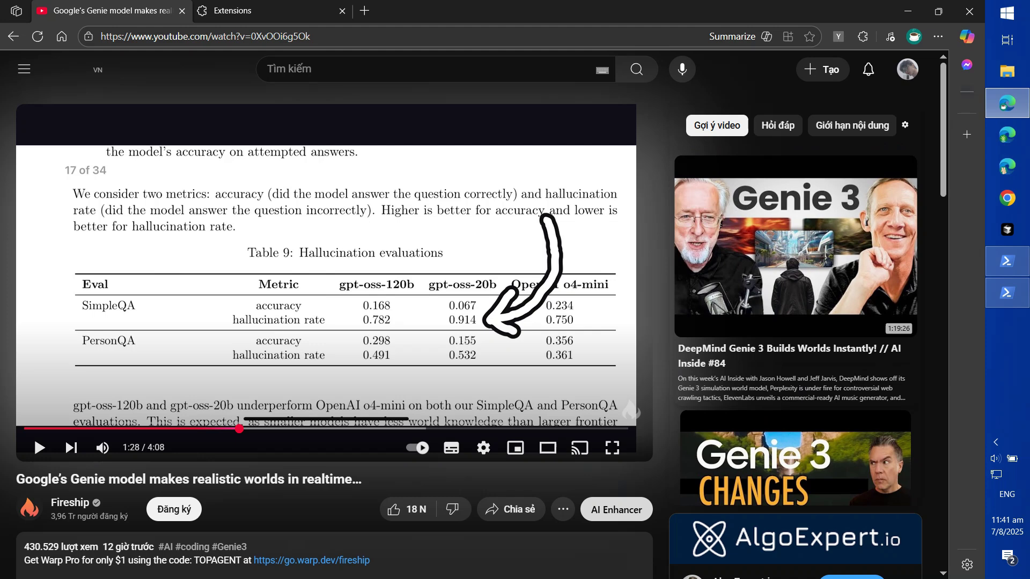
scroll(795, 322, "down", 4)
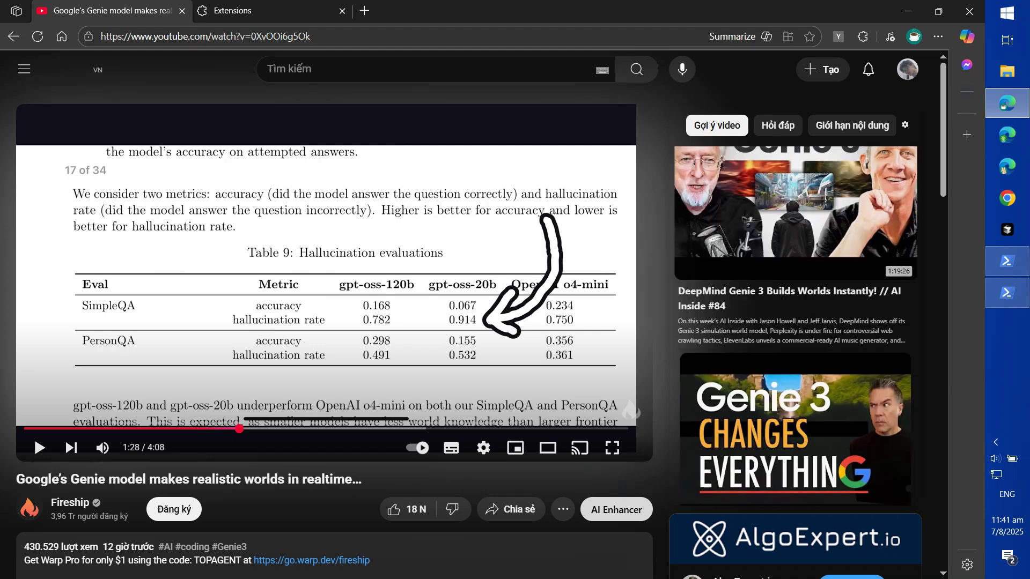
scroll(796, 322, "up", 3)
left_click(778, 126)
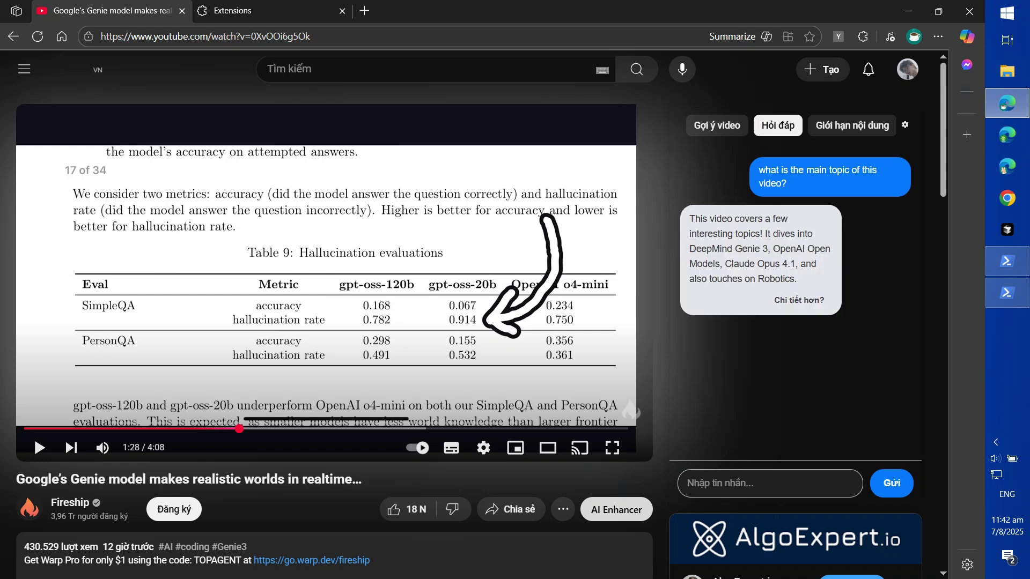
Request a more detailed answer with Chi tiết hơn? and highlight the DeepMind Genie 3 passage
left_click_drag(722, 234, 727, 234)
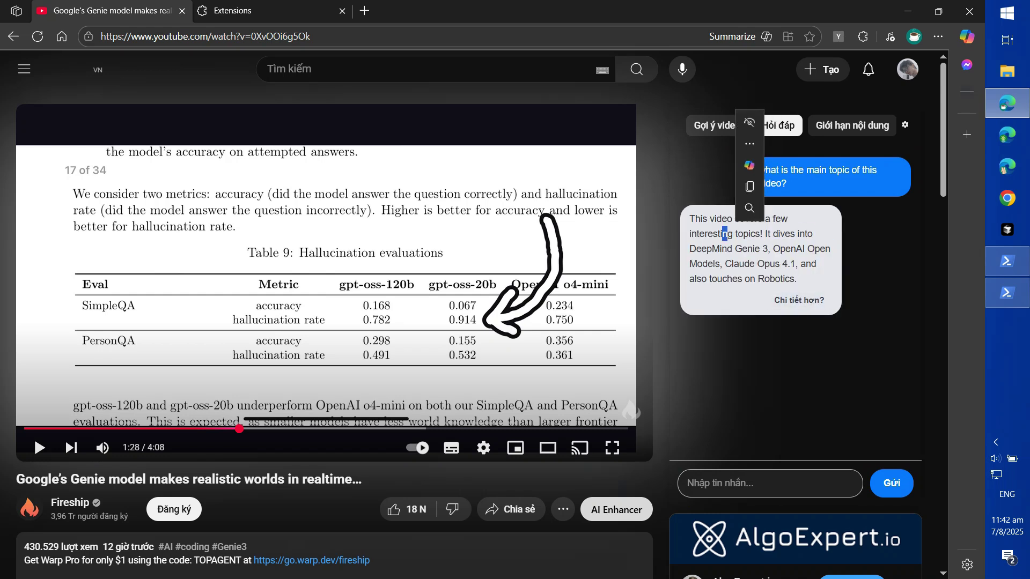
left_click(799, 300)
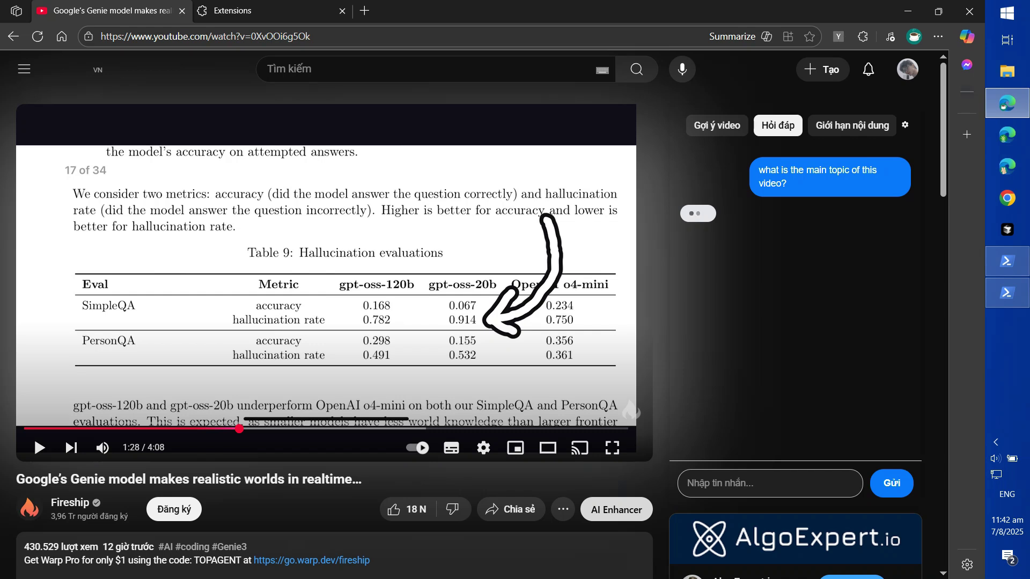
left_click_drag(761, 355, 723, 340)
left_click(708, 263)
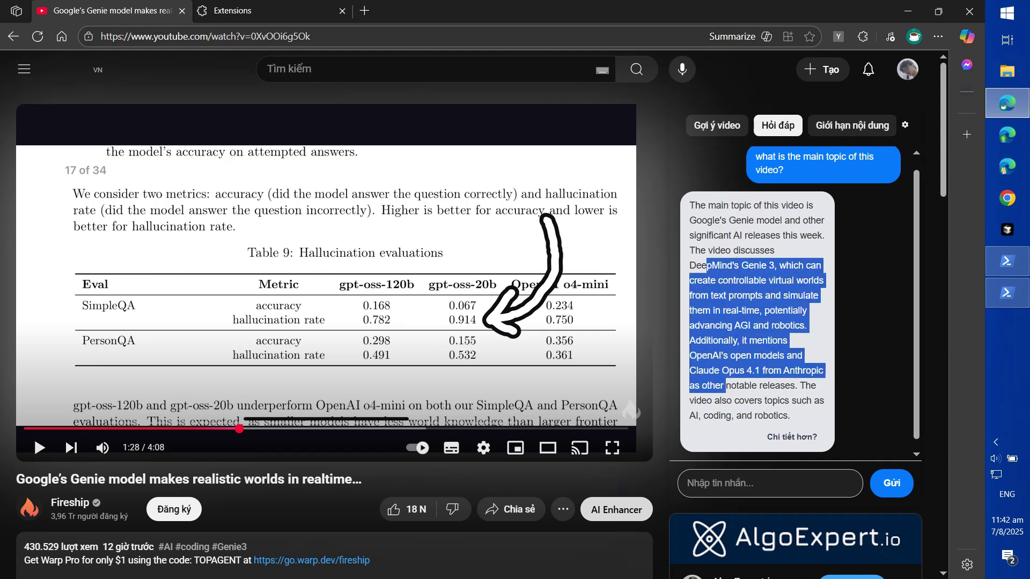
left_click(725, 385)
Read through the expanded reply, highlighting the text from 'worlds' to 'video also'
left_click_drag(741, 400, 797, 280)
left_click(797, 280)
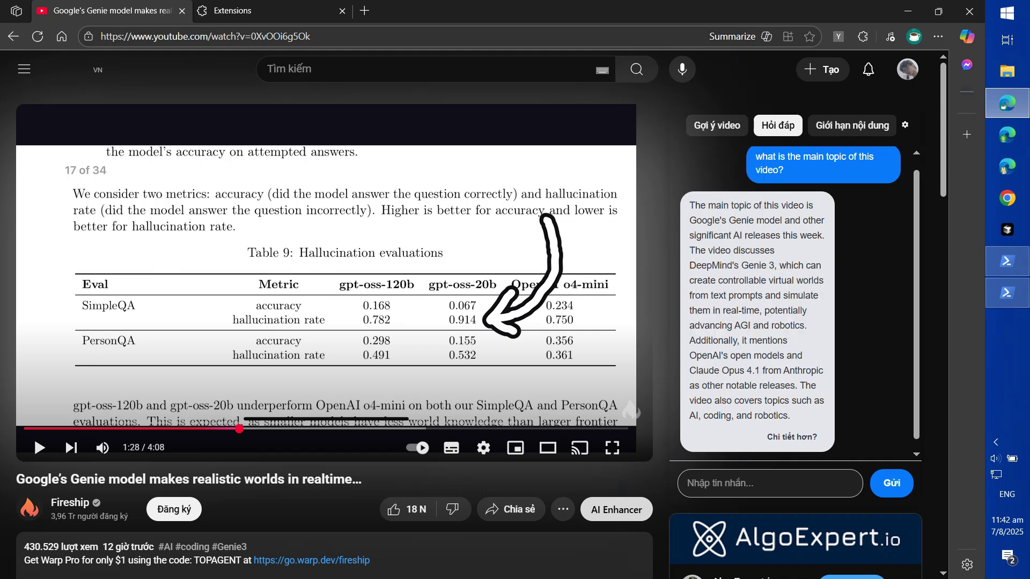
scroll(796, 301, "up", 1)
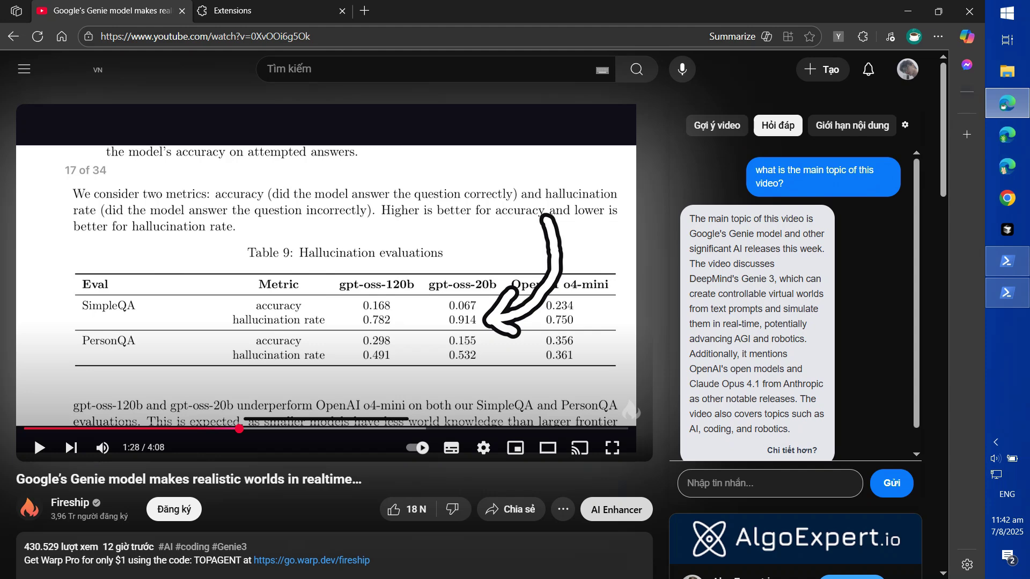
scroll(796, 301, "down", 1)
scroll(796, 300, "up", 1)
Return to the Gợi ý video suggestions and play 'Google's Genie 3 is Veo-3's Endgame!'
left_click(717, 125)
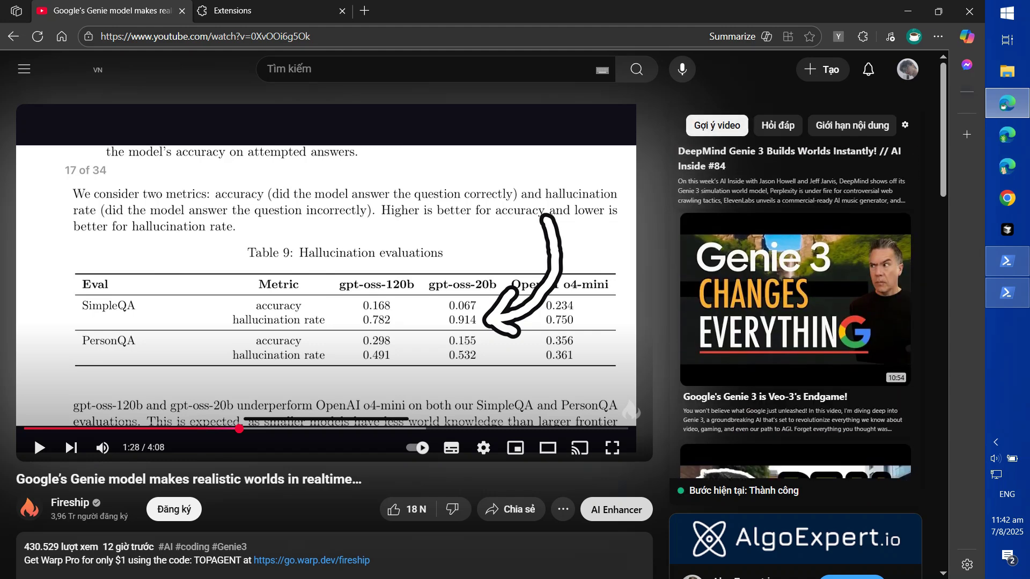
scroll(796, 300, "down", 3)
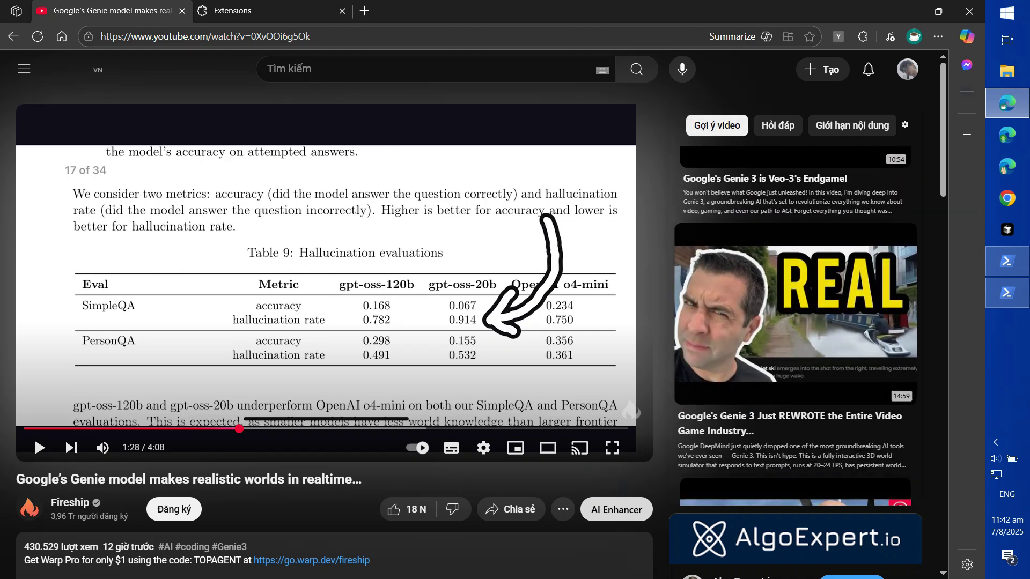
scroll(796, 300, "up", 4)
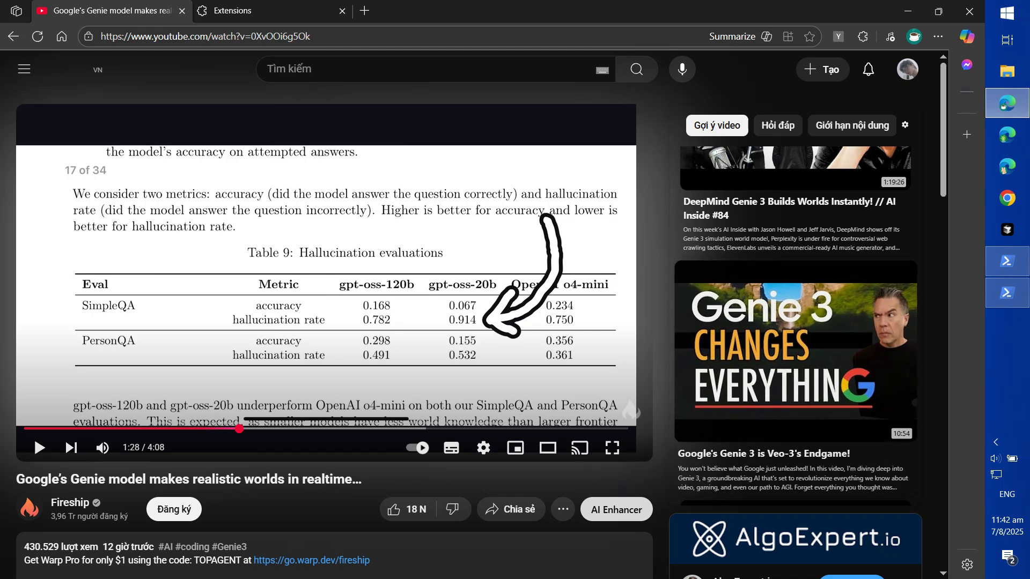
left_click(796, 348)
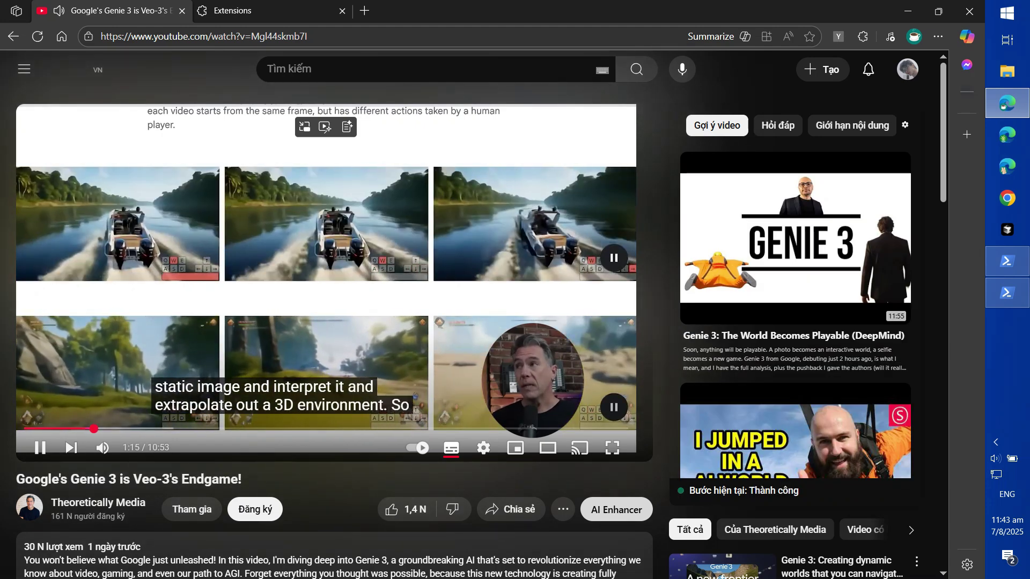
Pause the new video at 1:16 and scroll through its suggestions
key("space")
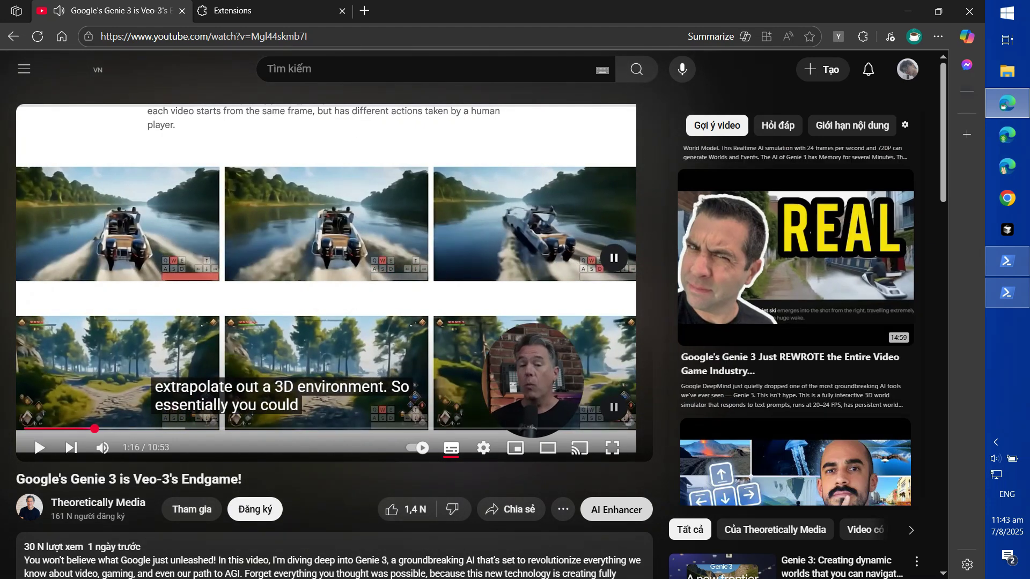
scroll(795, 326, "up", 5)
scroll(796, 326, "down", 7)
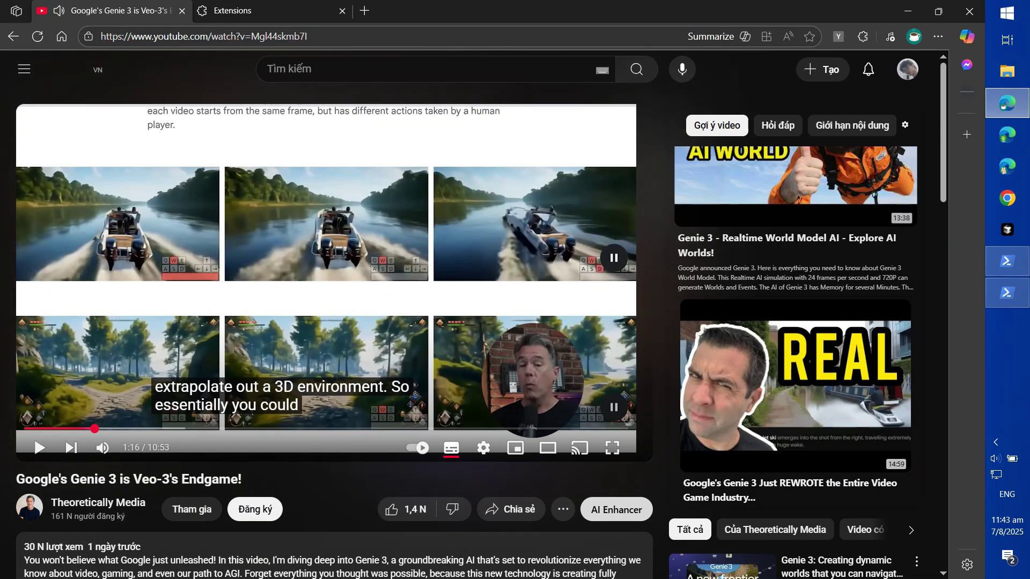
scroll(795, 326, "down", 15)
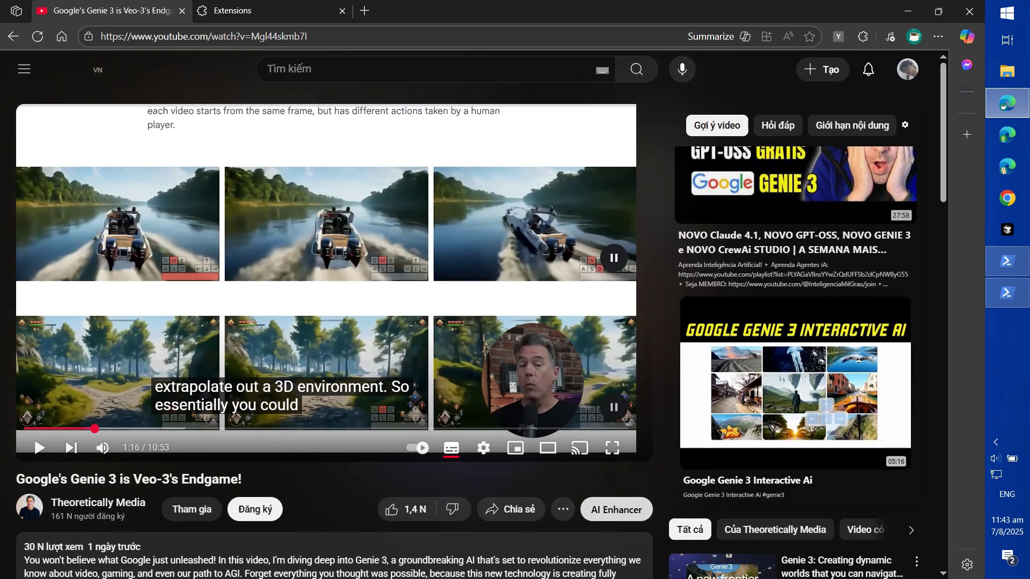
scroll(795, 326, "up", 10)
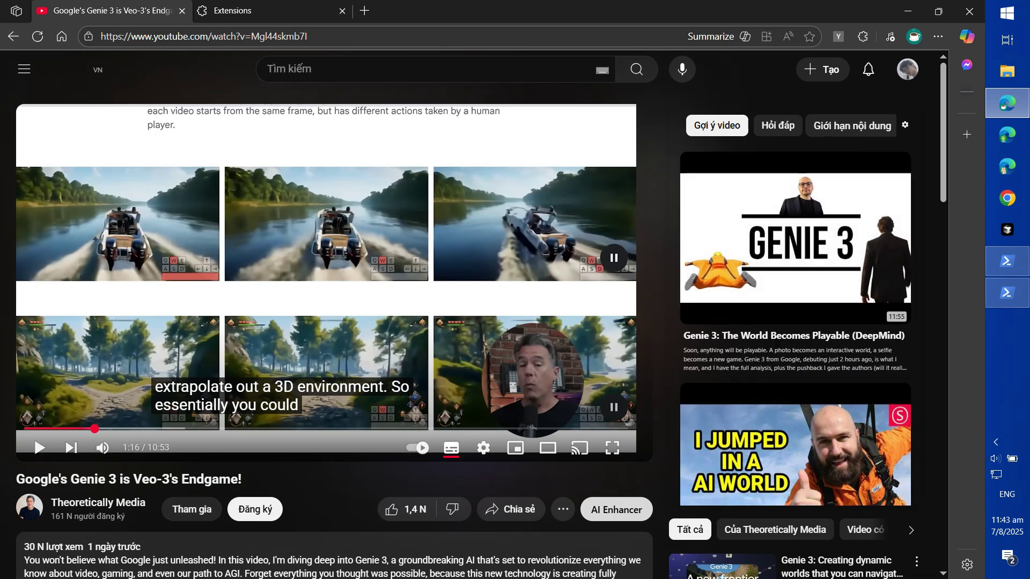
Open the extension settings from the gear next to Giới hạn nội dung and review the search-rule section
left_click(904, 125)
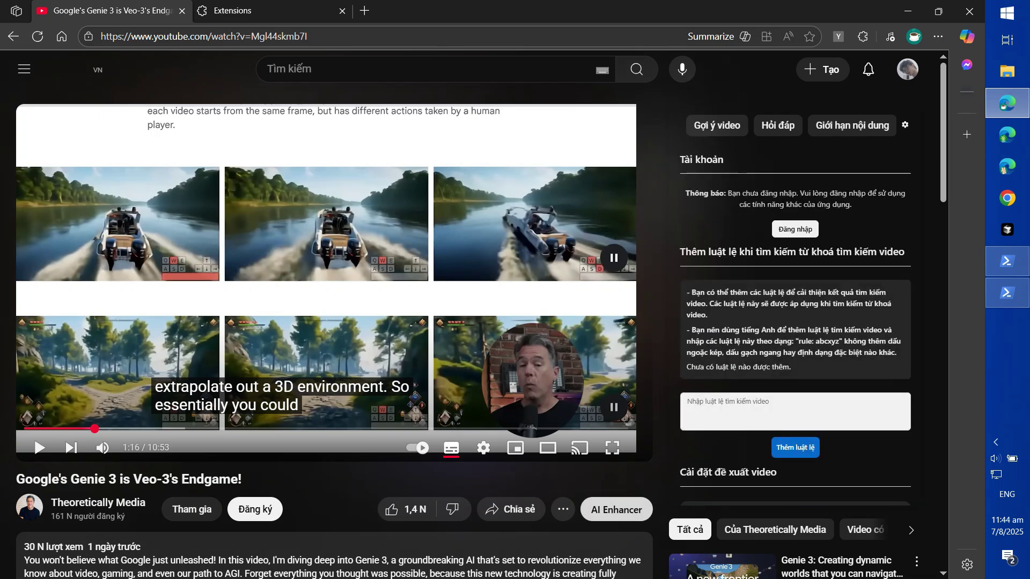
left_click(852, 125)
scroll(795, 326, "down", 2)
scroll(795, 326, "up", 1)
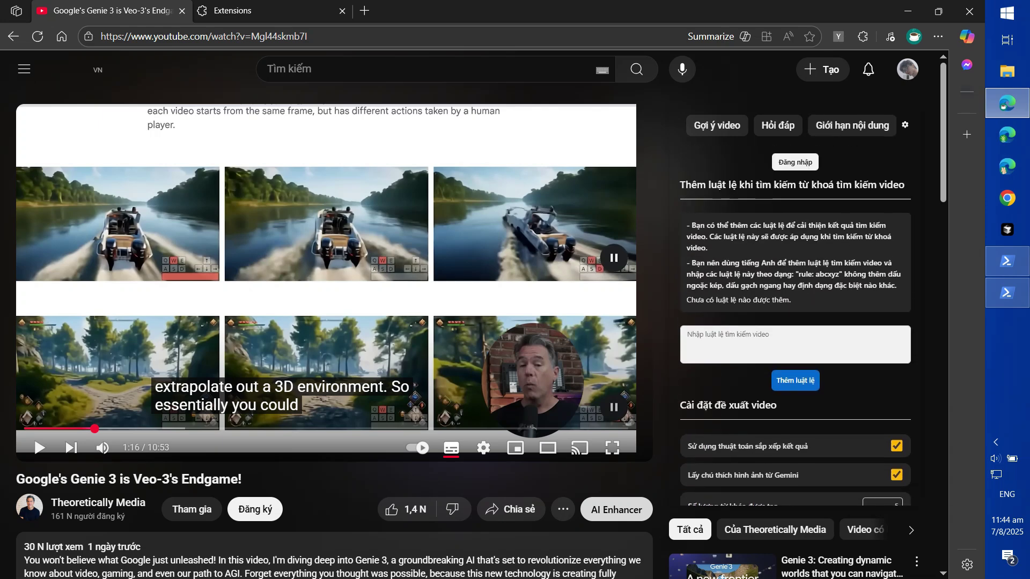
left_click_drag(717, 186, 859, 186)
Add a search rule for videos on topics related to scientific paper research
left_click(829, 258)
left_click(795, 344)
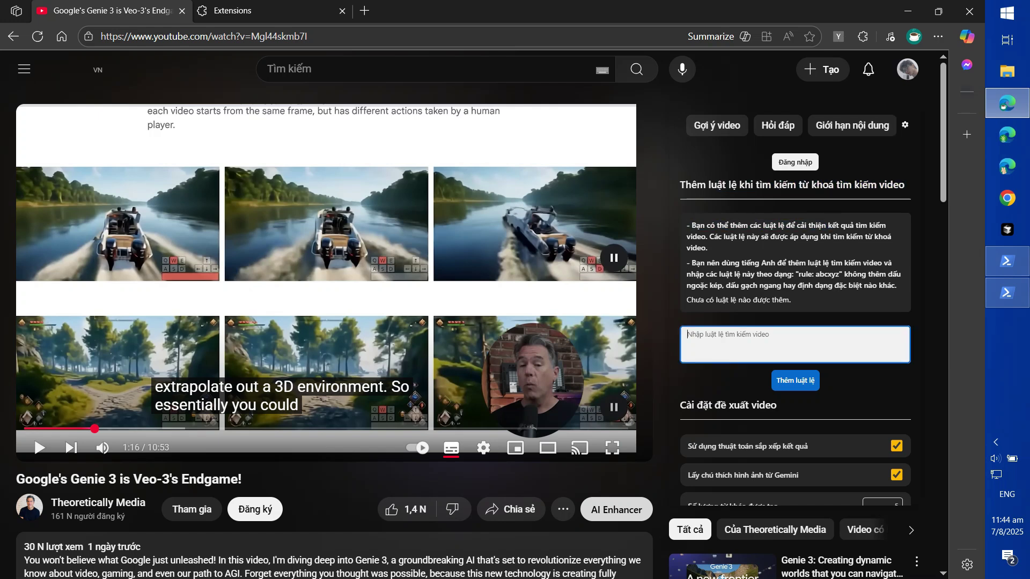
type("T")
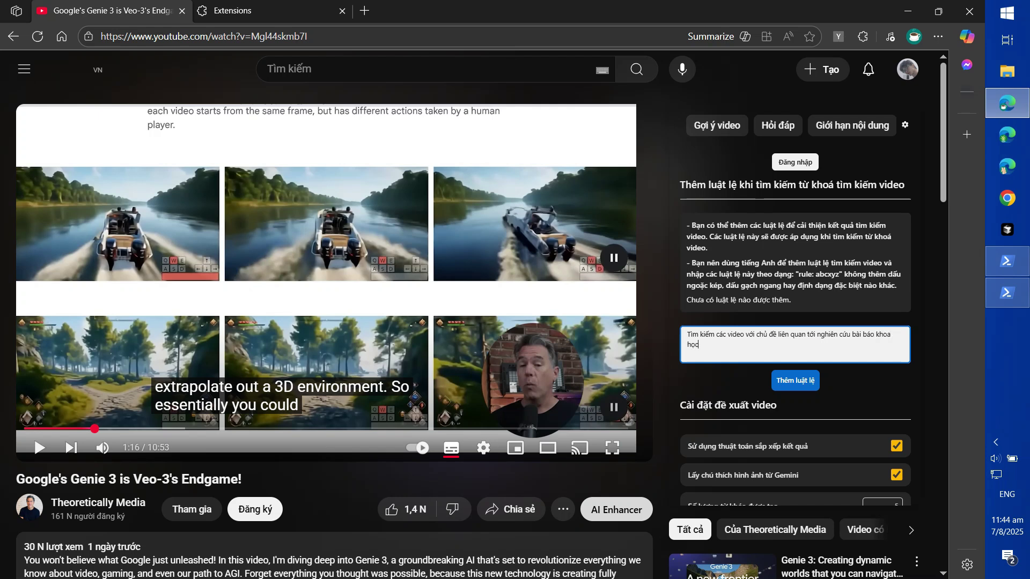
left_click(795, 380)
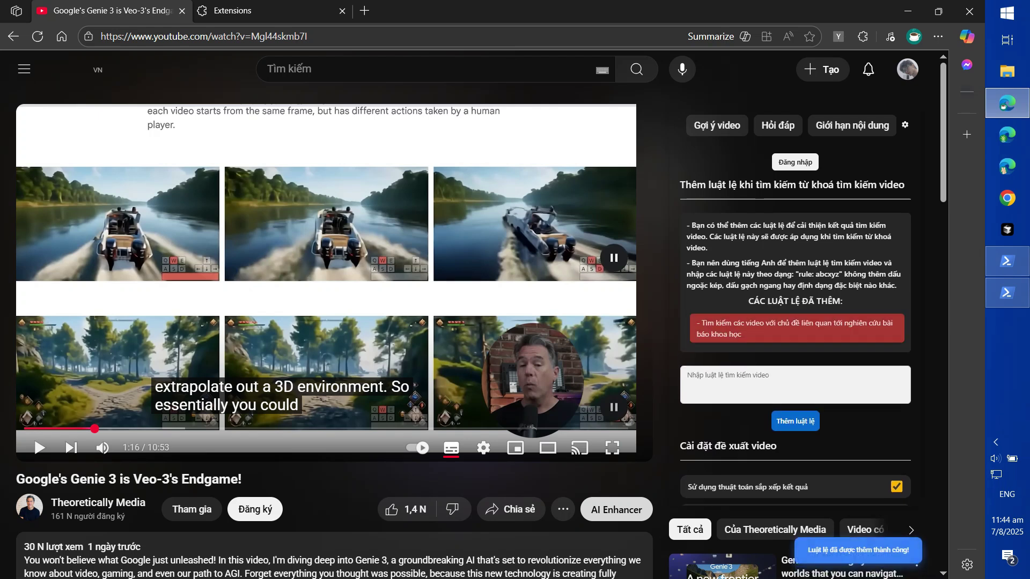
scroll(796, 262, "down", 1)
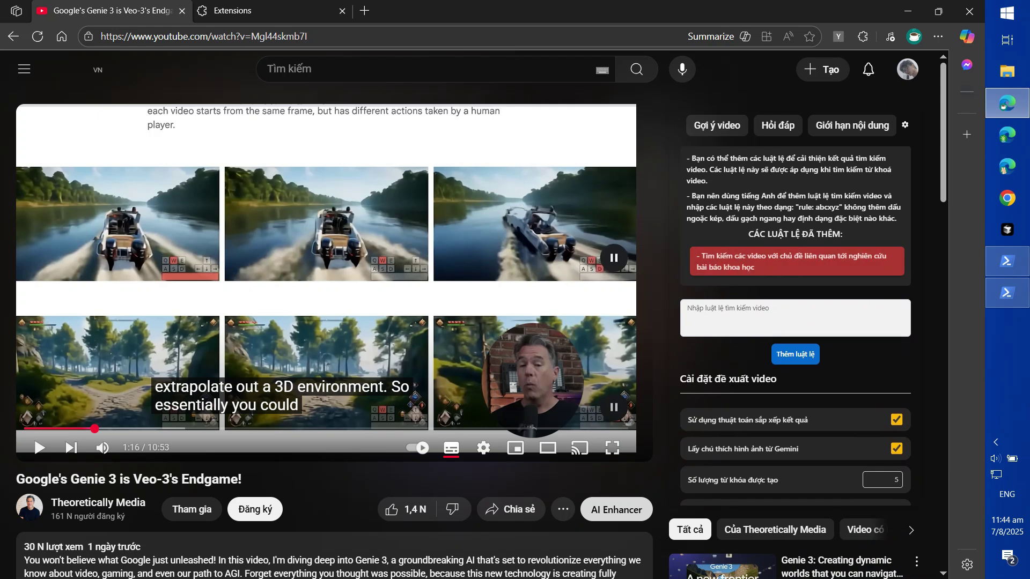
scroll(795, 327, "down", 3)
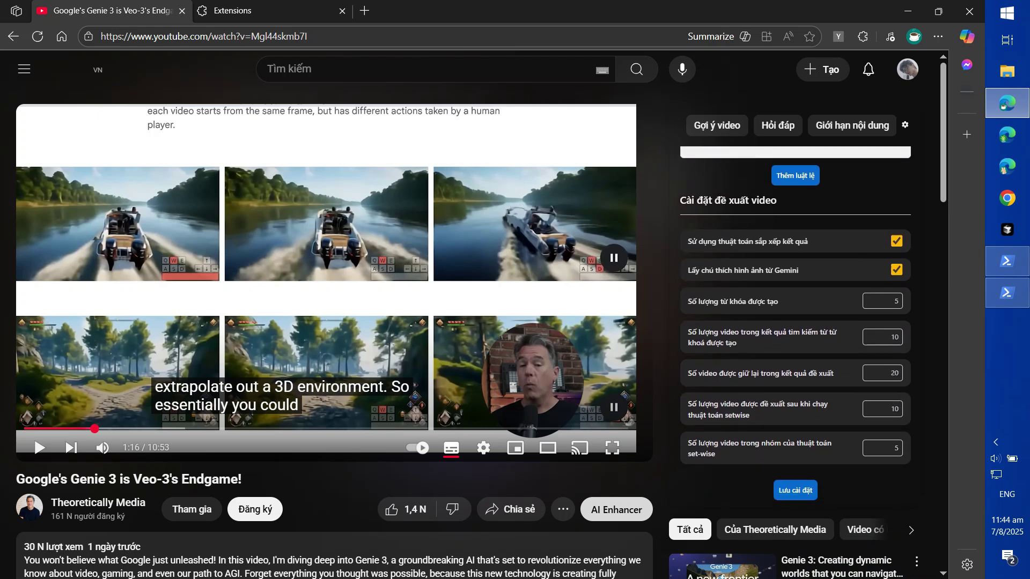
Toggle 'Sử dụng thuật toán sắp xếp kết quả' off and back on, then save with Lưu cài đặt
left_click(896, 241)
scroll(896, 241, "up", 1)
left_click(896, 319)
scroll(896, 319, "down", 2)
scroll(896, 319, "up", 2)
scroll(896, 318, "up", 2)
left_click(795, 490)
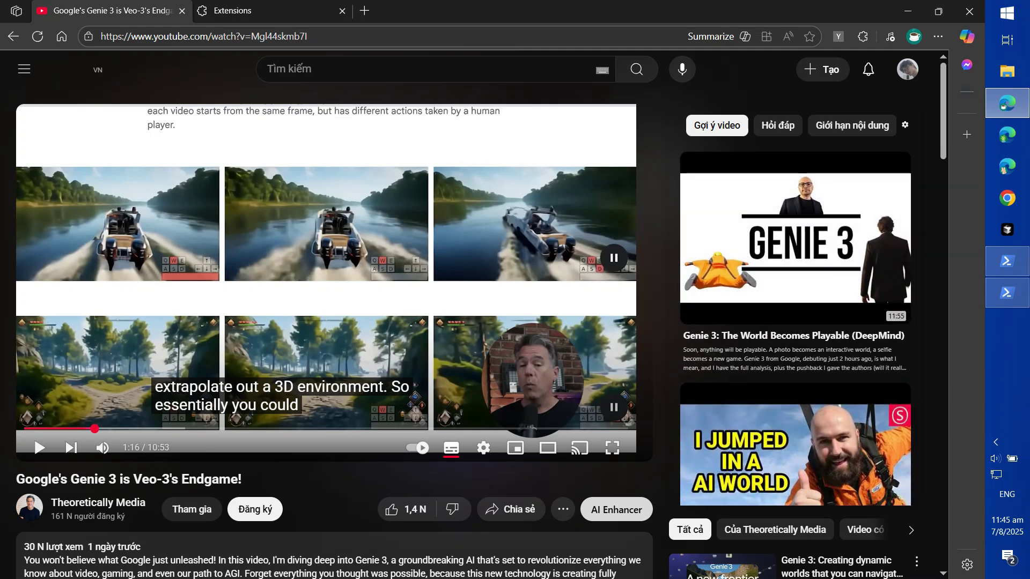
Load the admin site at localhost:10000 by removing 'web/users' from the address
left_click(595, 8)
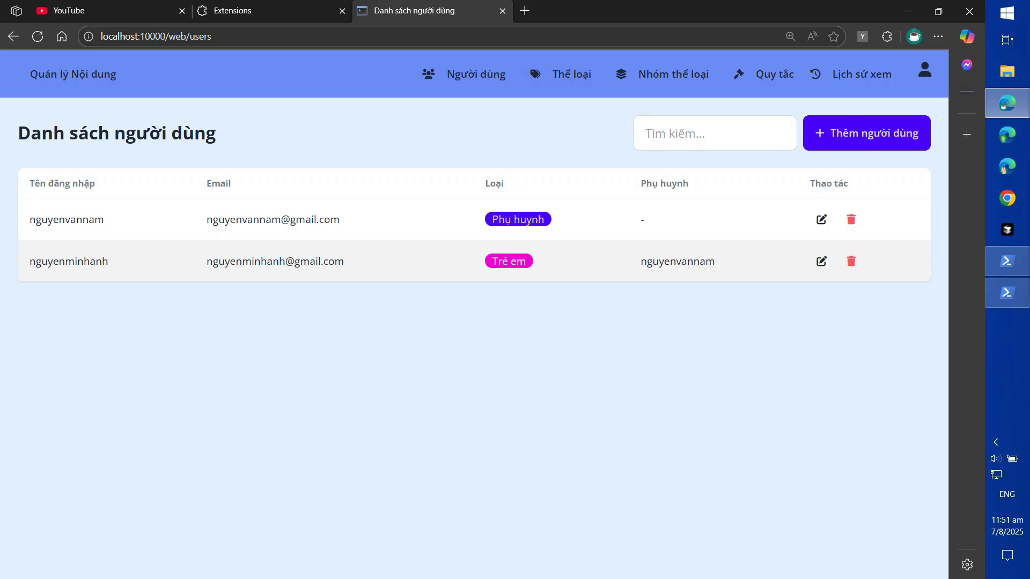
left_click_drag(169, 36, 211, 36)
key("BackSpace")
key("Return")
Review the parent account and the Thể loại genre list, including Địa lý Việt Nam
left_click_drag(28, 220, 399, 219)
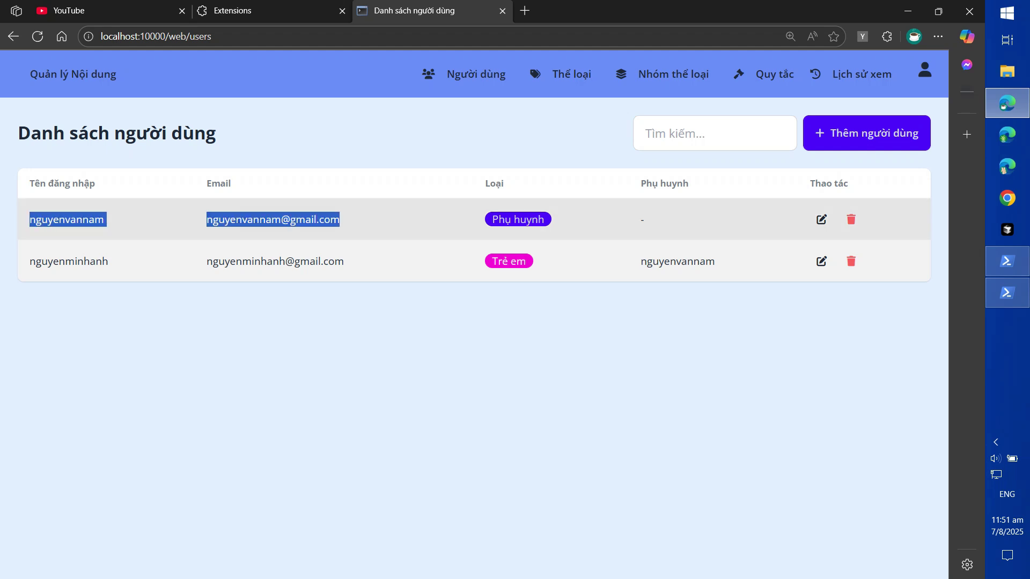
left_click(402, 260)
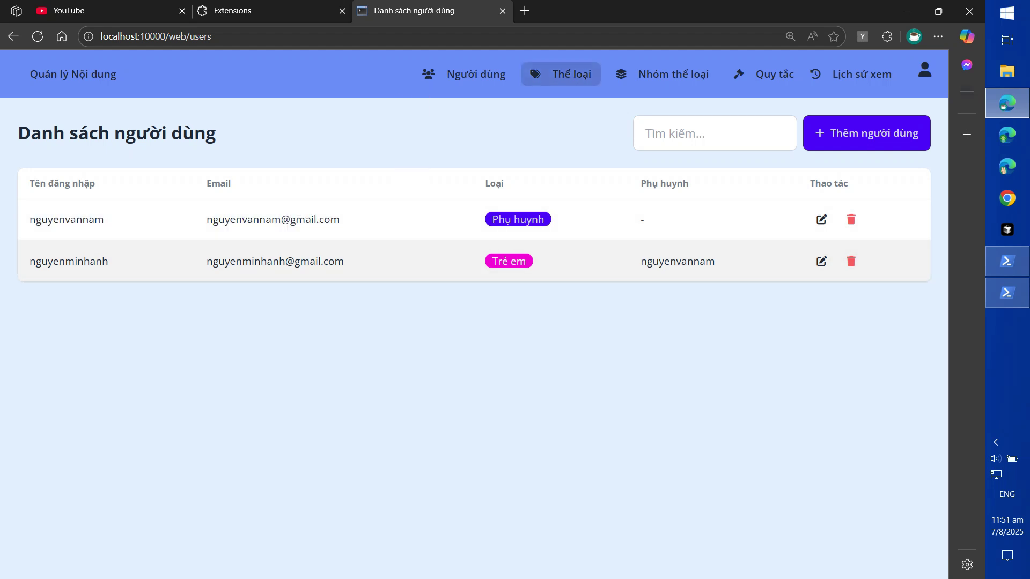
left_click(568, 74)
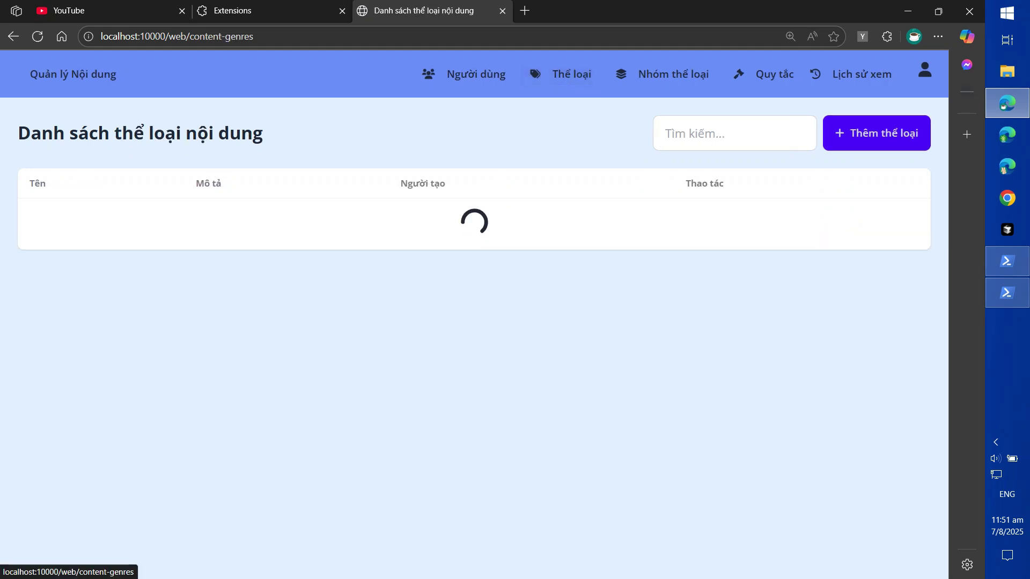
left_click_drag(39, 220, 93, 219)
left_click(93, 219)
left_click_drag(246, 261, 444, 261)
left_click(443, 261)
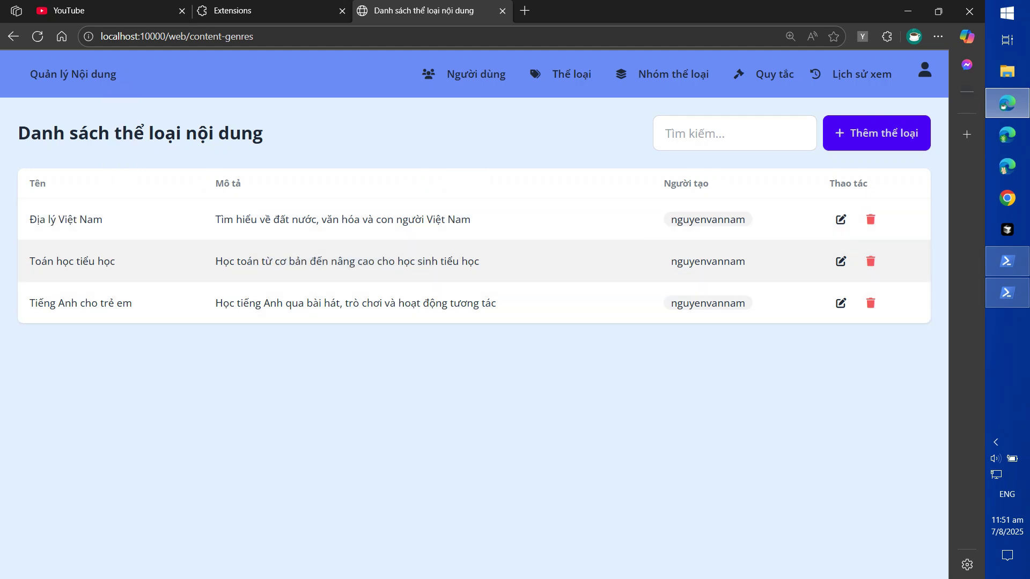
Review the three genre groups under Nhóm thể loại, then go to the Quy tắc rules page
left_click(663, 74)
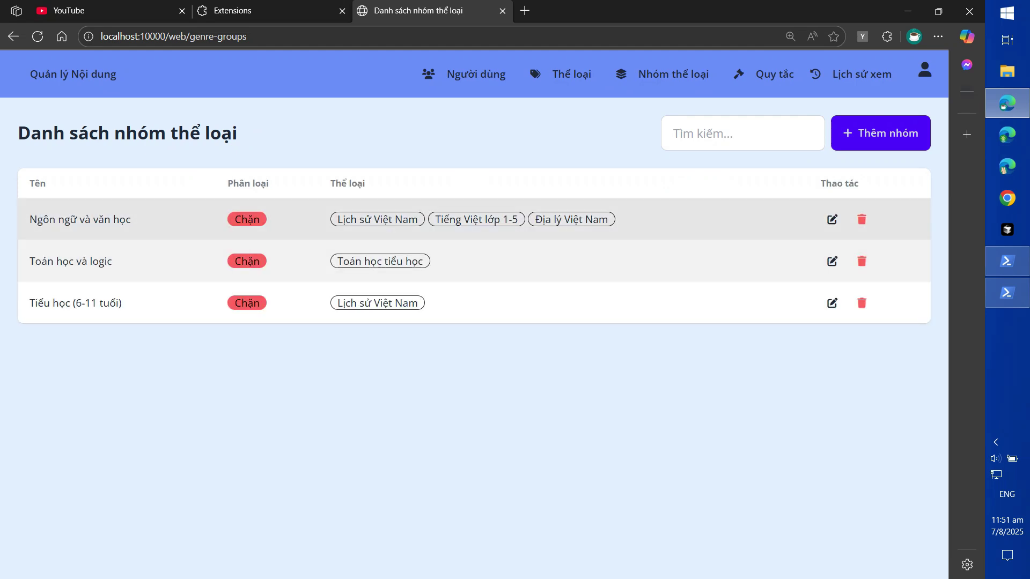
left_click_drag(67, 219, 111, 303)
left_click(111, 303)
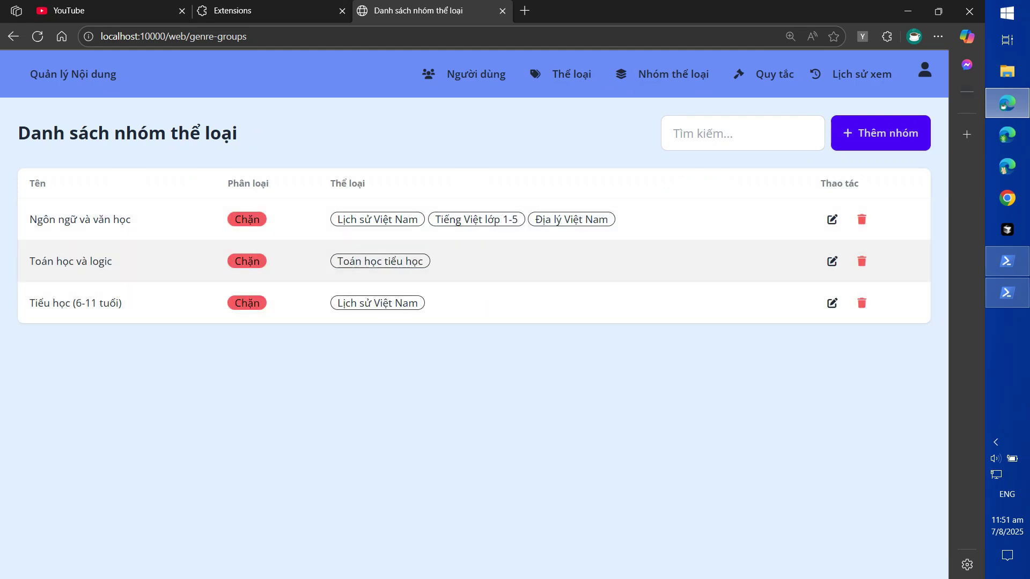
left_click(766, 74)
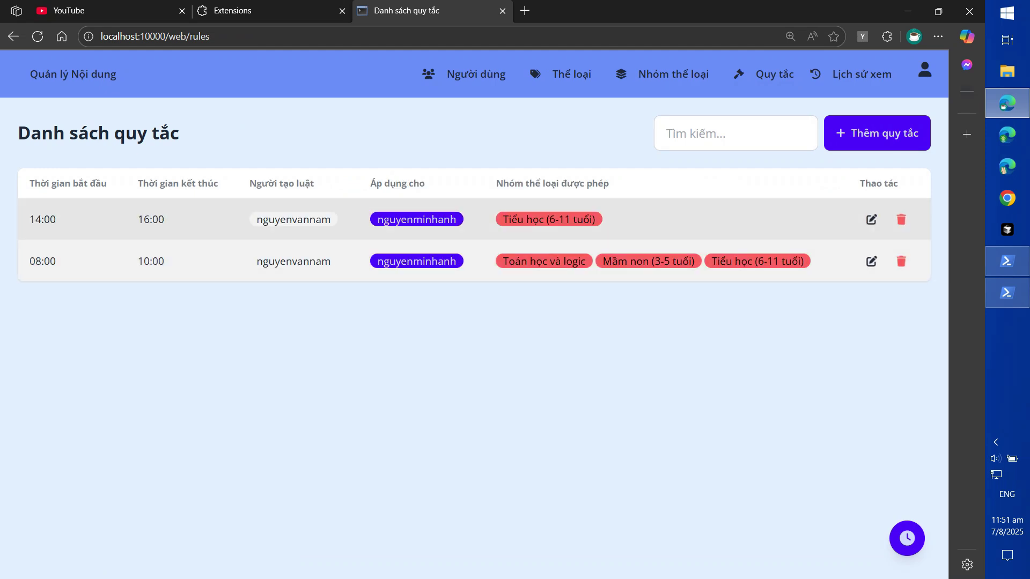
Check the 14:00–16:00 and 08:00–10:00 rules and the viewing history, then reopen Quy tắc
left_click_drag(41, 220, 773, 261)
left_click(750, 332)
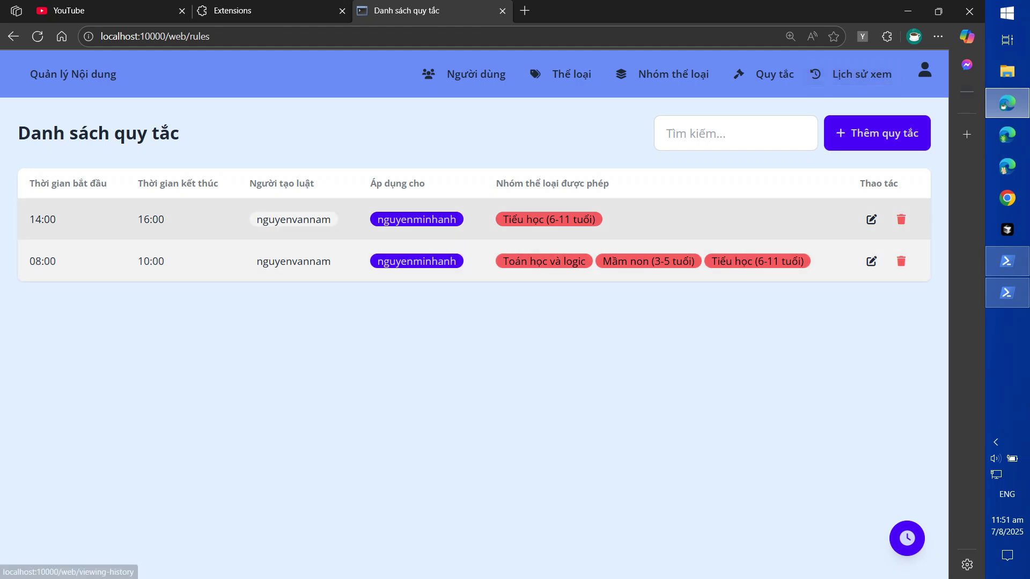
left_click(858, 74)
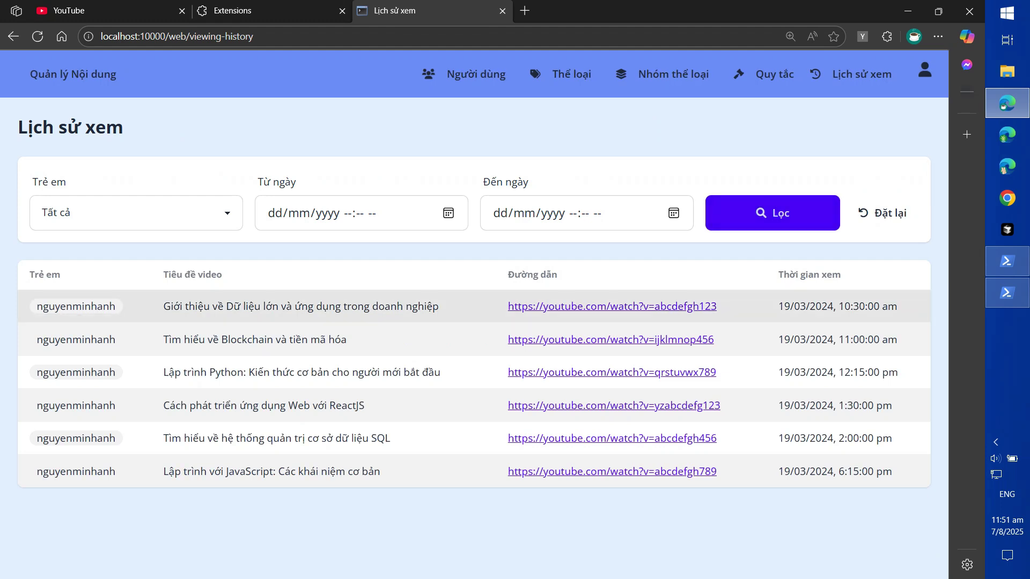
left_click_drag(189, 306, 215, 471)
left_click(214, 472)
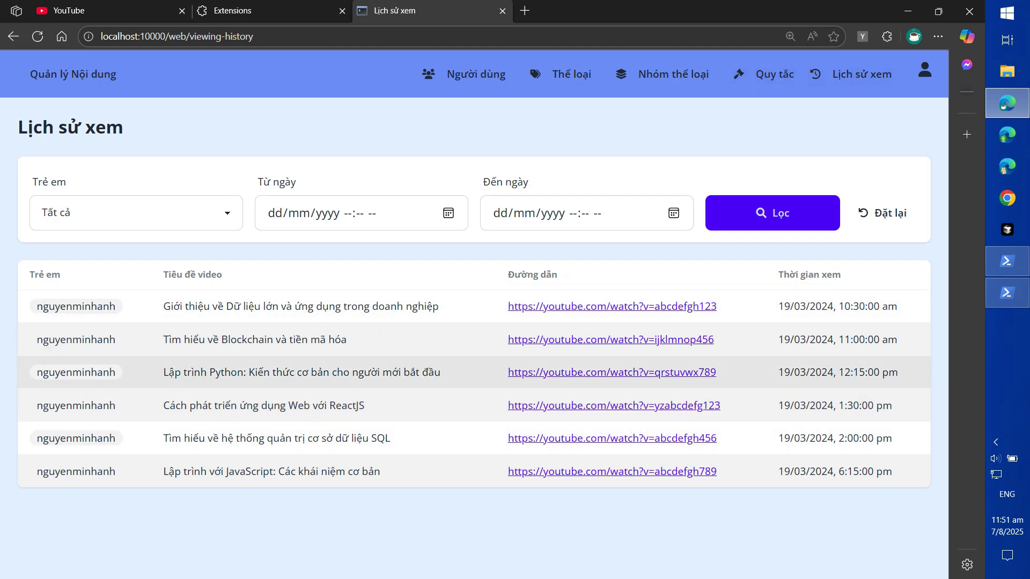
left_click(764, 74)
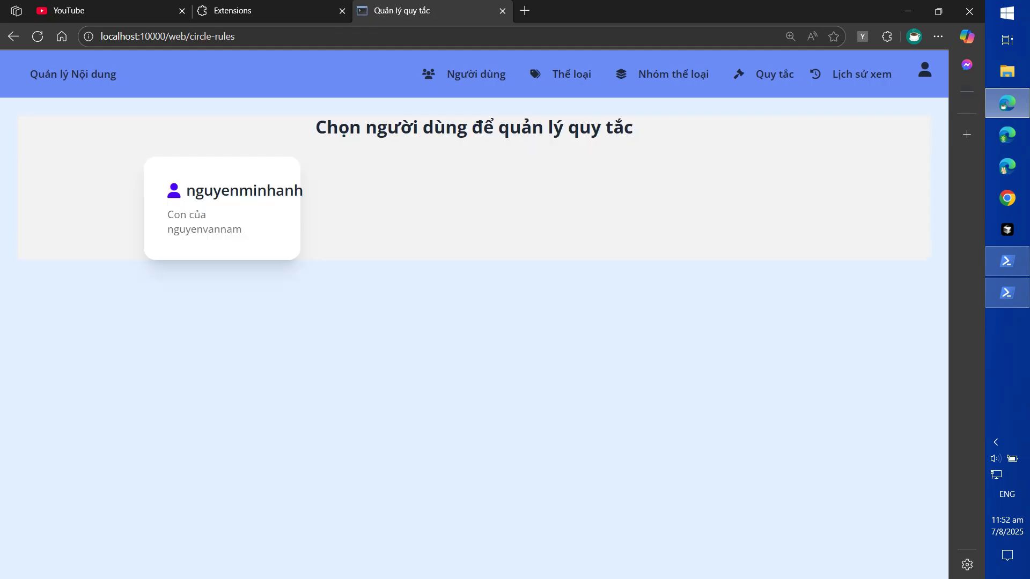
Open the child's 24-hour rule clock and show the 08:00–10:00 rule's details
left_click(222, 208)
scroll(469, 314, "down", 1)
left_click_drag(468, 236, 368, 298)
left_click(469, 322)
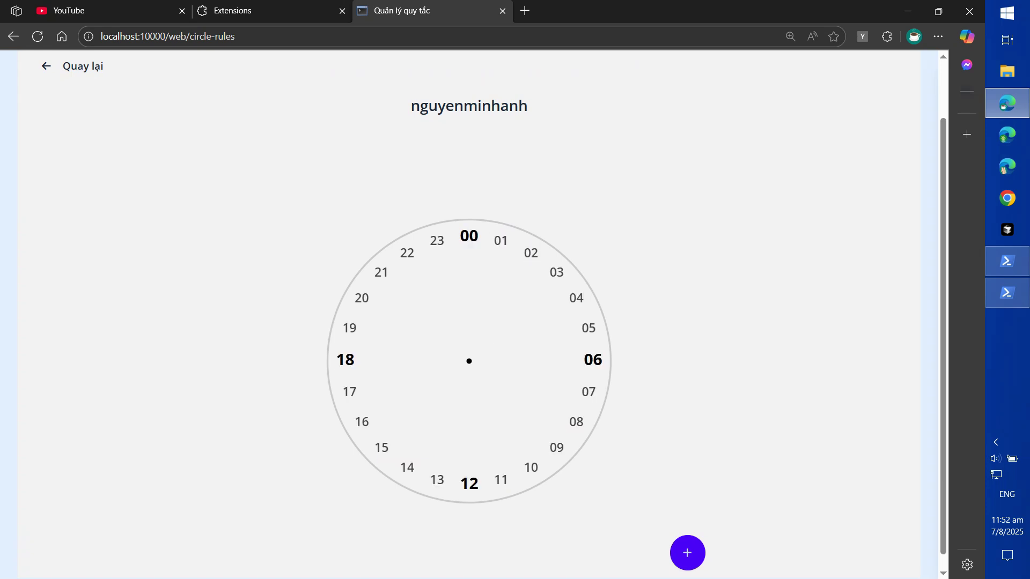
scroll(468, 360, "down", 1)
left_click(572, 448)
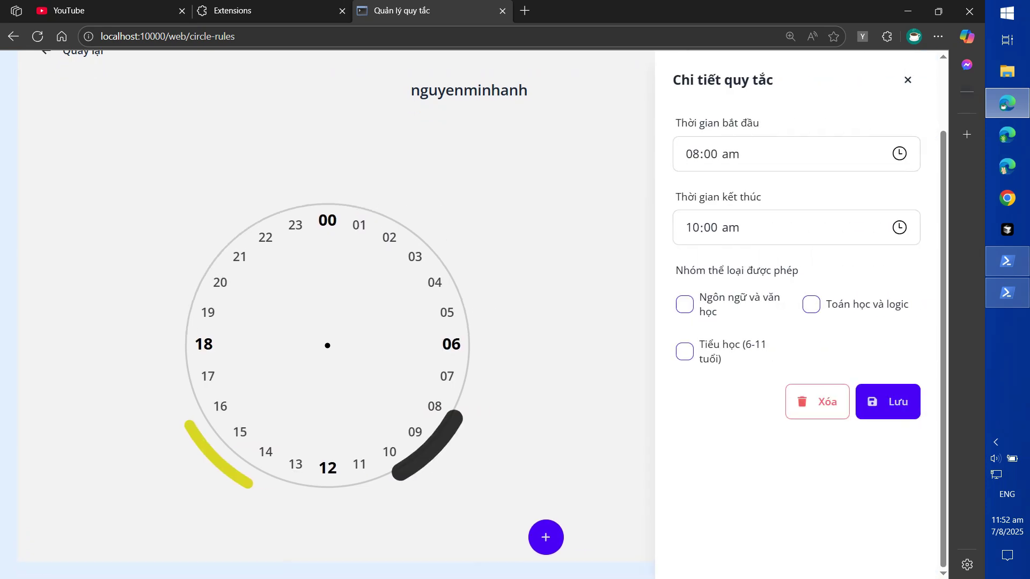
scroll(327, 314, "up", 1)
scroll(327, 314, "down", 1)
Start drafting a new time rule with start time 06:53 am
left_click(546, 537)
left_click(320, 237)
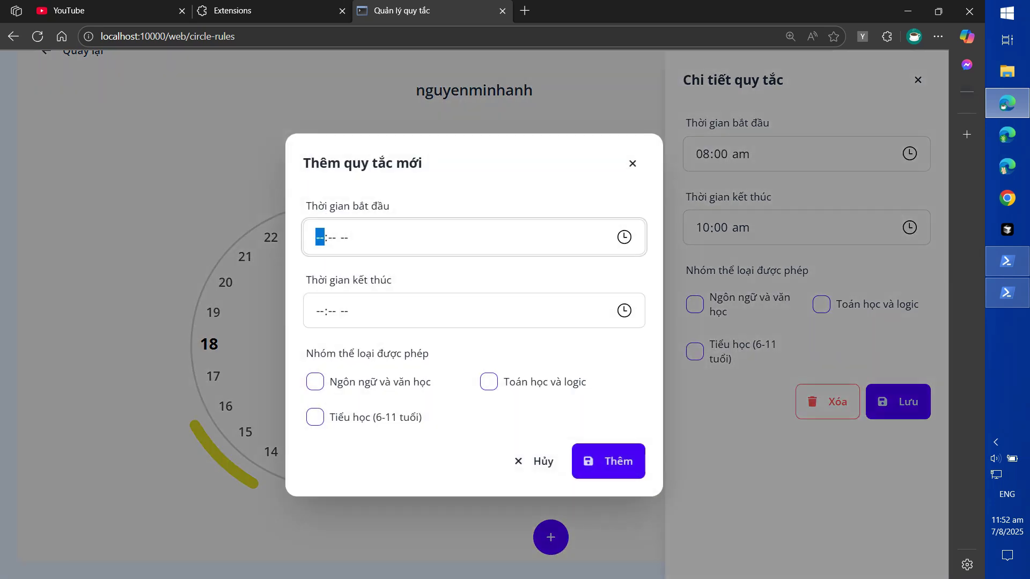
left_click(623, 237)
scroll(366, 397, "down", 1)
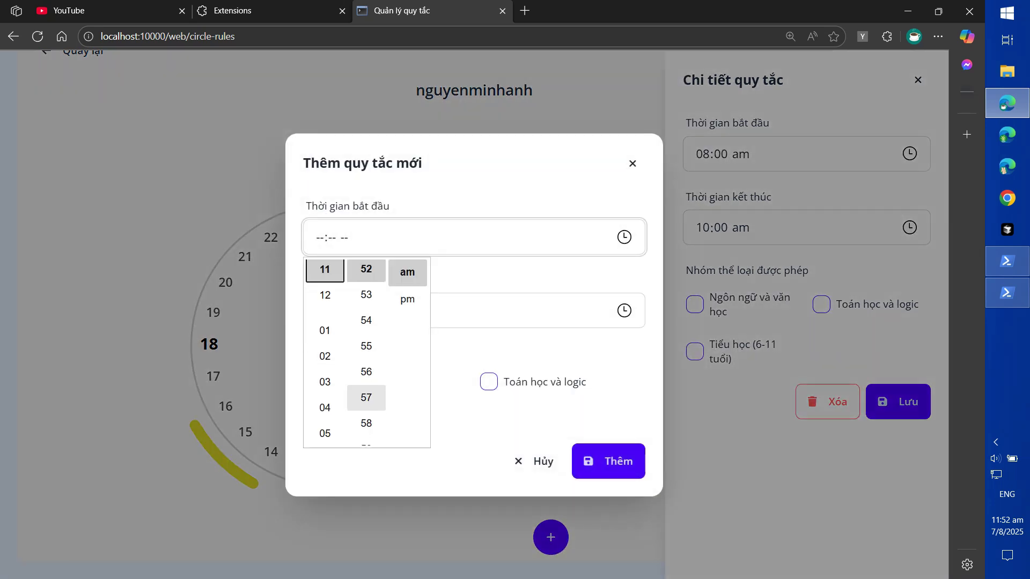
scroll(325, 348, "down", 1)
scroll(325, 365, "down", 2)
left_click(325, 316)
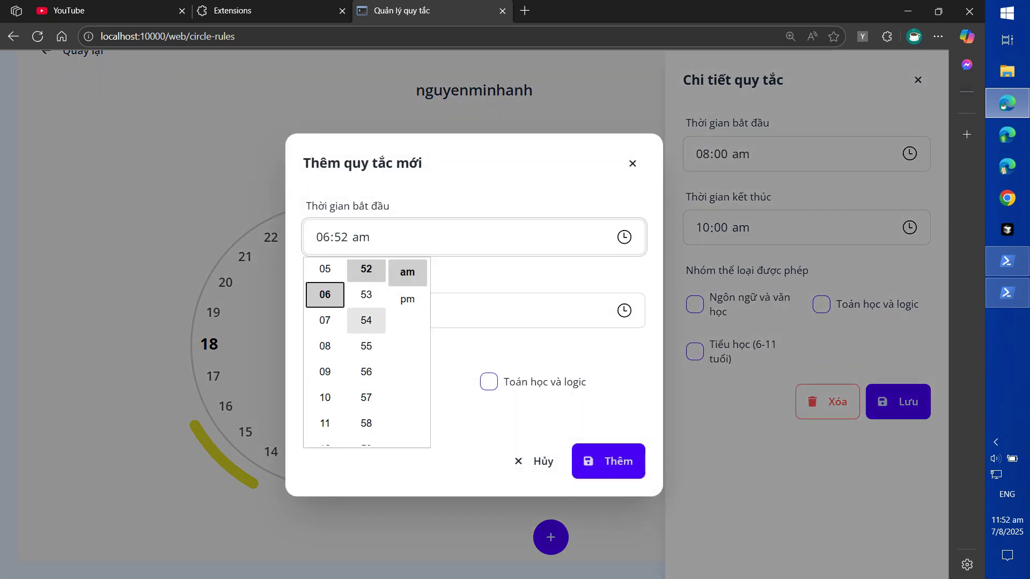
left_click(366, 294)
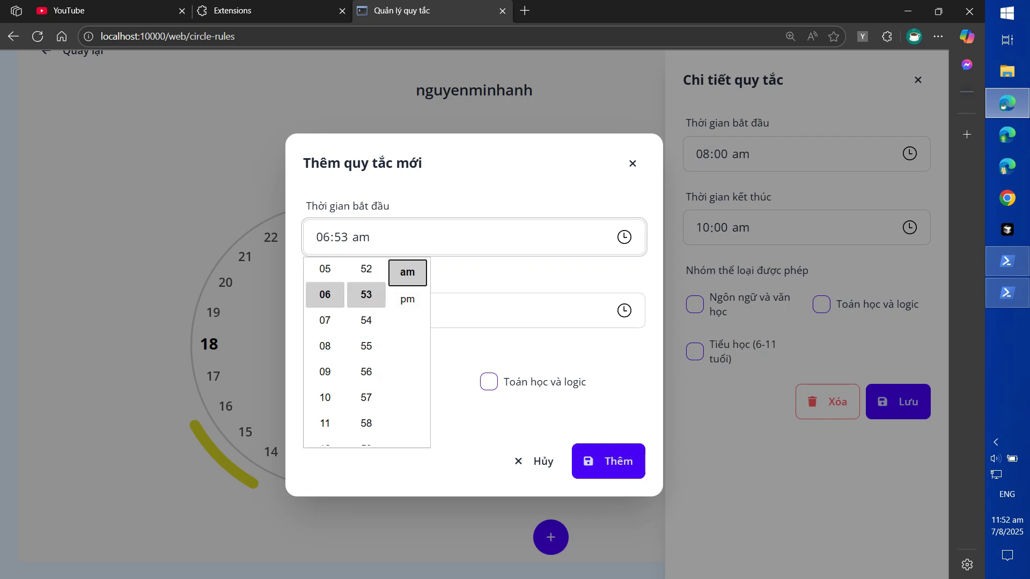
left_click(408, 272)
Set end time 07:56 pm, allow Ngôn ngữ và văn học and Toán học và logic, then discard the draft
left_click(623, 310)
scroll(325, 435, "down", 2)
scroll(325, 457, "down", 1)
left_click(325, 415)
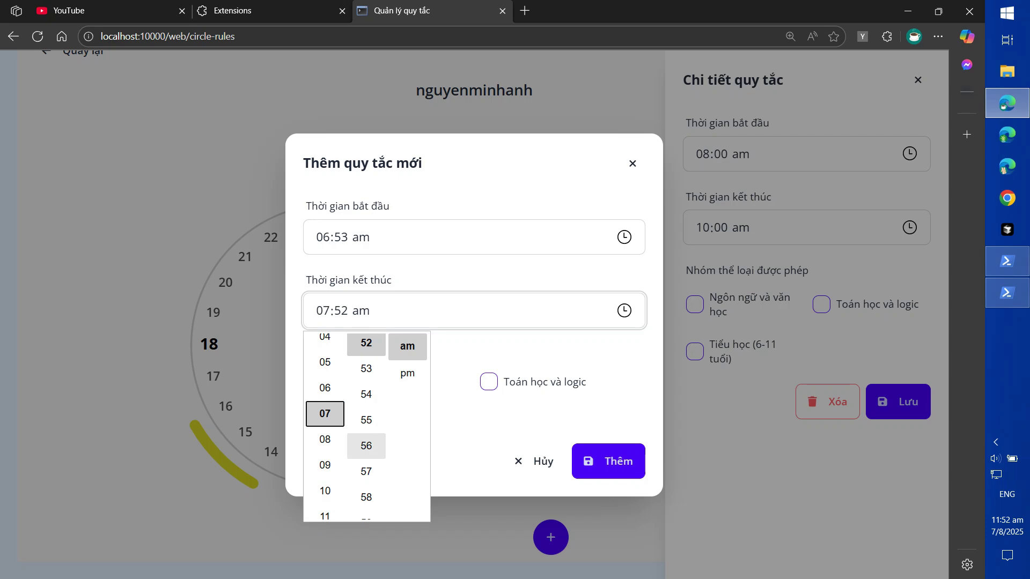
left_click(366, 446)
left_click(407, 373)
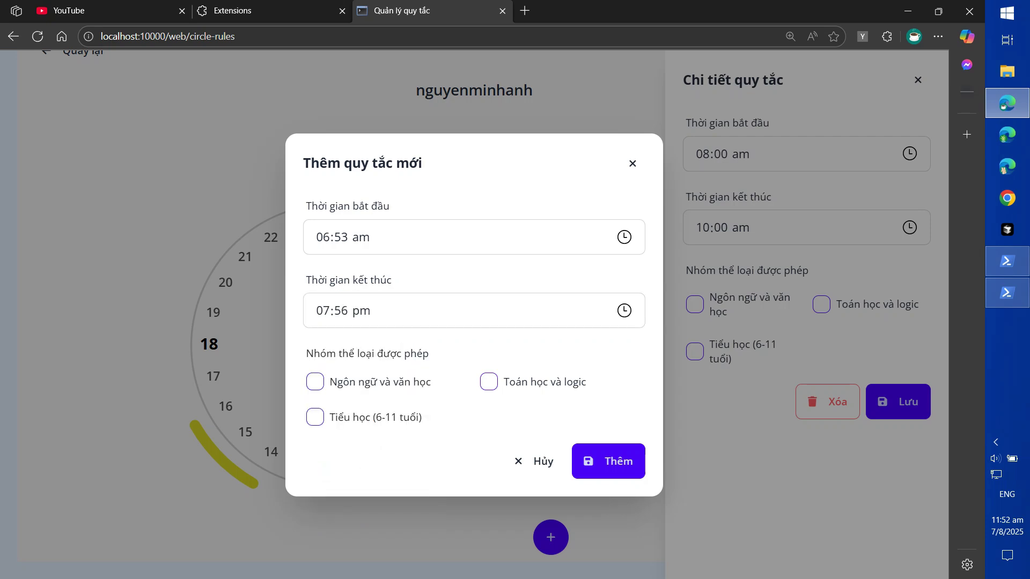
left_click(315, 381)
left_click(488, 382)
key("Escape")
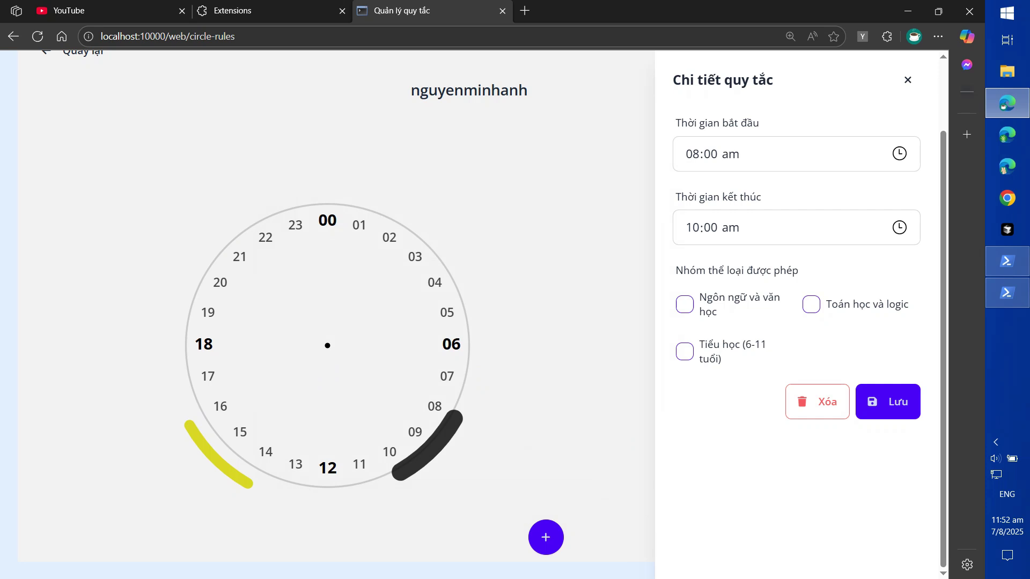
Review the long daytime rule and the 08:00–10:00 rule, then switch to the YouTube tab
scroll(327, 311, "up", 2)
scroll(327, 311, "down", 2)
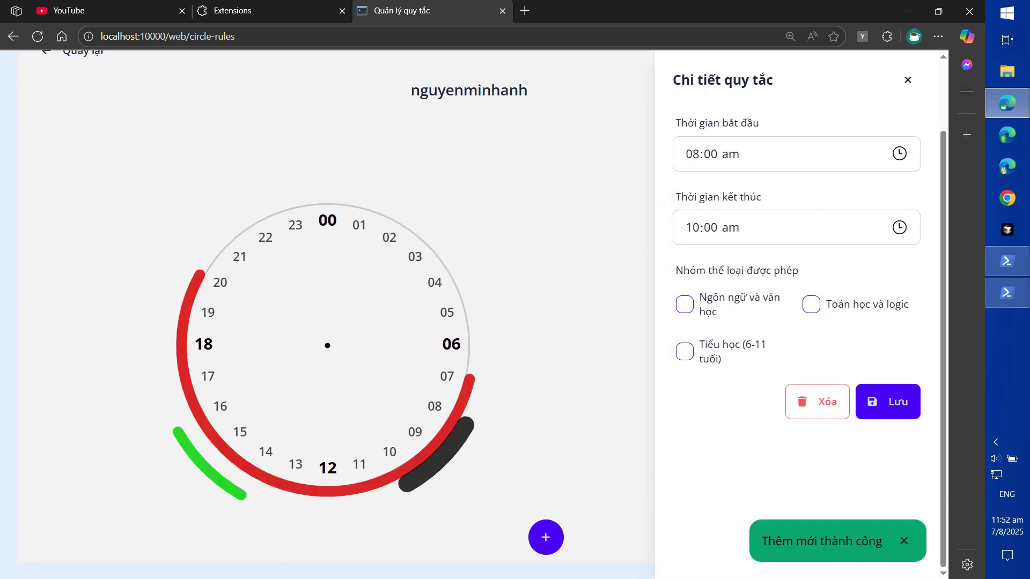
left_click(327, 491)
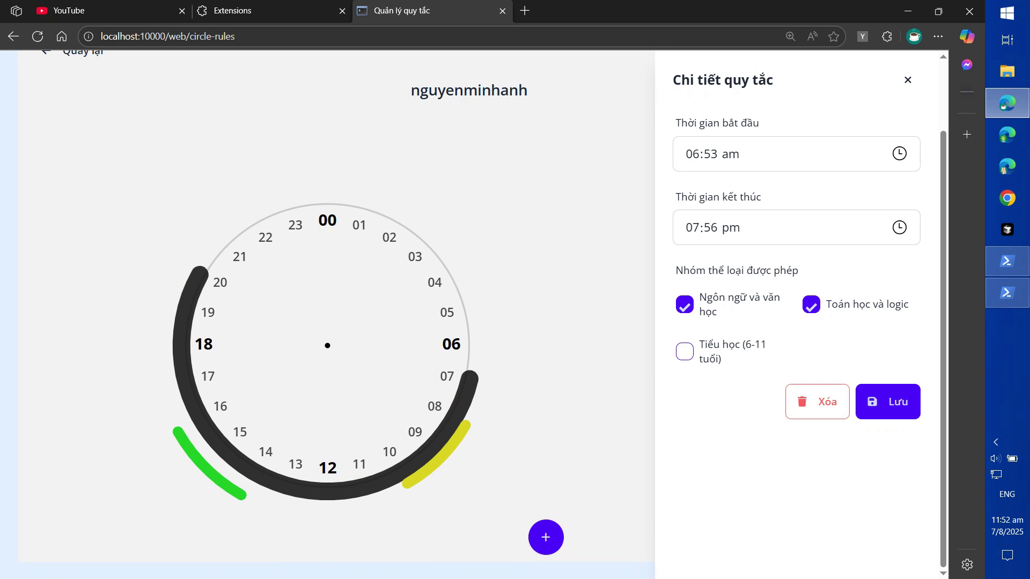
left_click(441, 459)
left_click(429, 450)
scroll(327, 343, "up", 2)
scroll(327, 376, "down", 2)
key("ctrl+shift+Tab")
key("ctrl+shift+Tab")
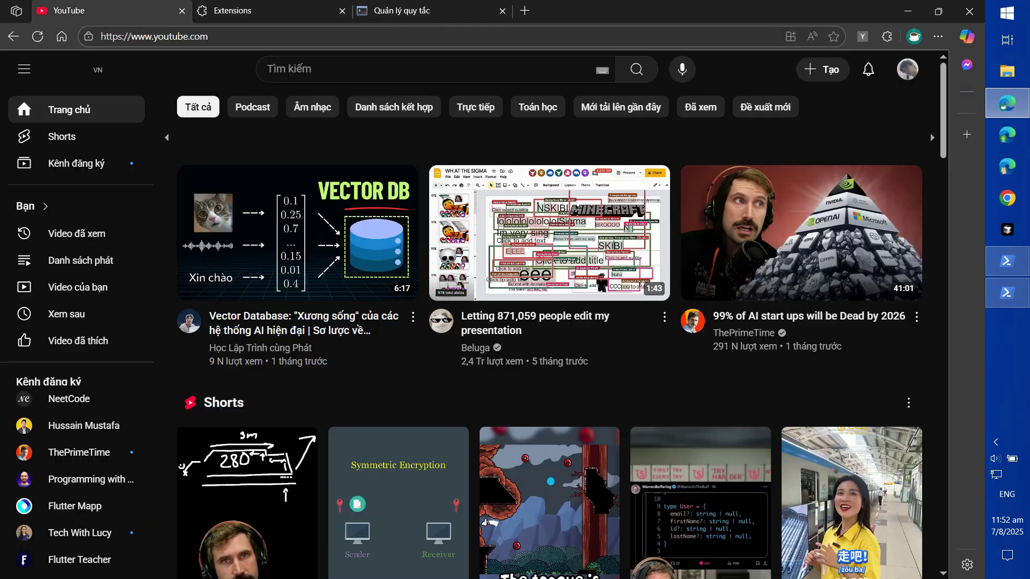
Open the extension's login form and enter the child account's username and password
left_click(862, 36)
left_click(719, 176)
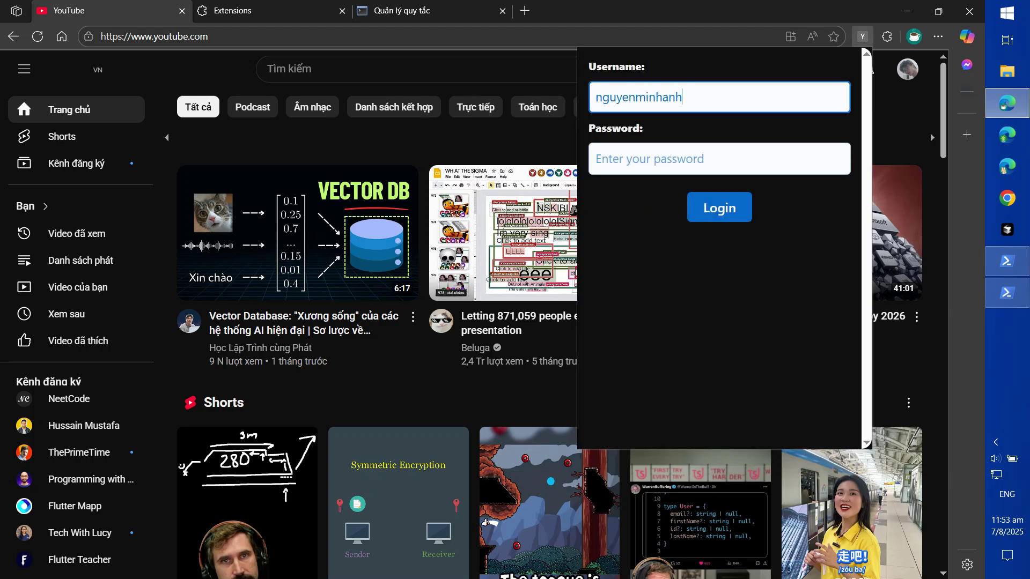
key("Tab")
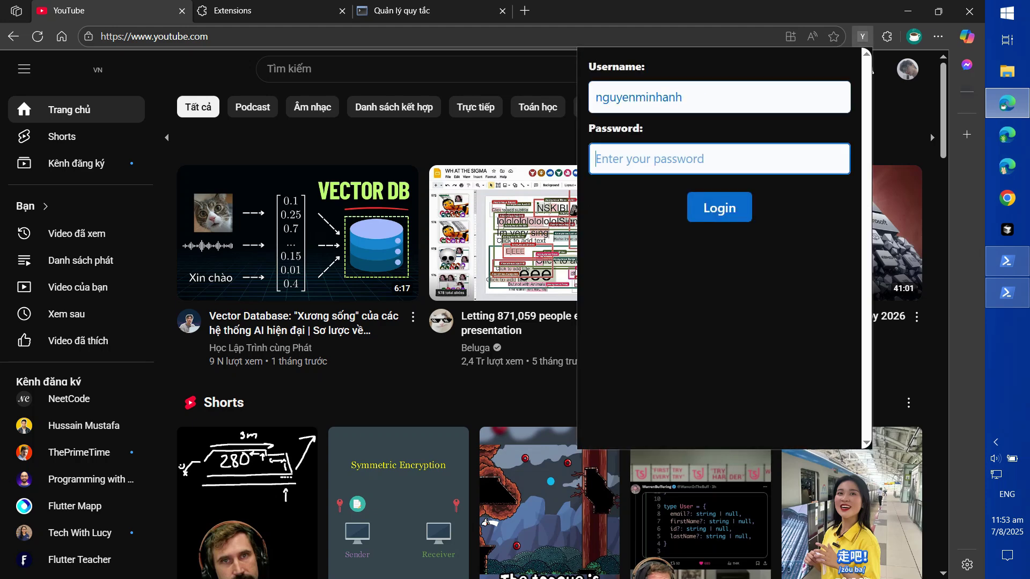
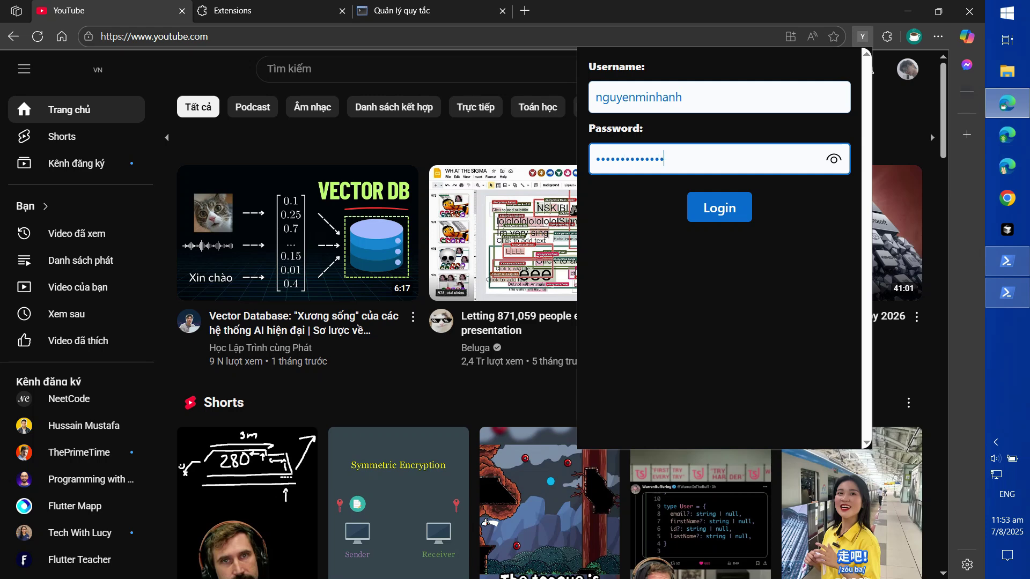
Reveal and correct the mistyped password, then log in to the extension
left_click(833, 158)
left_click(833, 159)
left_click(833, 158)
left_click(834, 158)
left_click(720, 207)
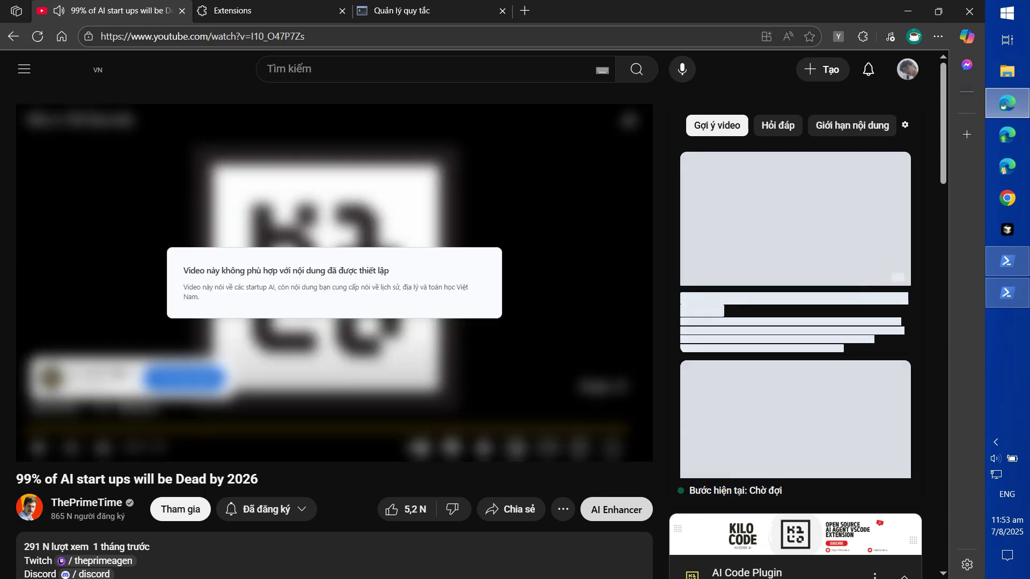
Read the blocking explanation shown over the AI start-ups video
left_click_drag(184, 271, 462, 288)
left_click(463, 290)
left_click_drag(219, 270, 365, 287)
left_click(366, 290)
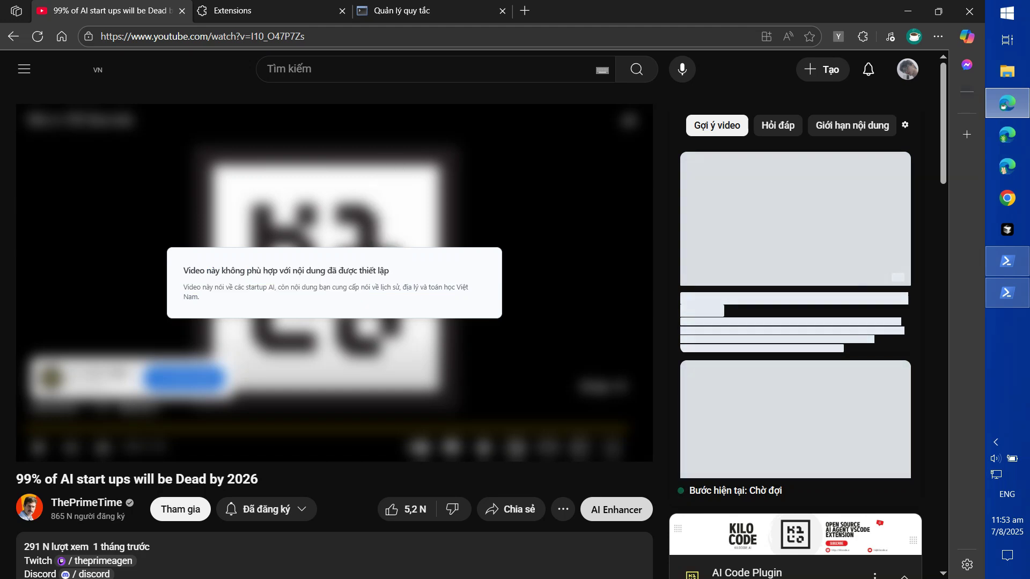
scroll(333, 321, "down", 3)
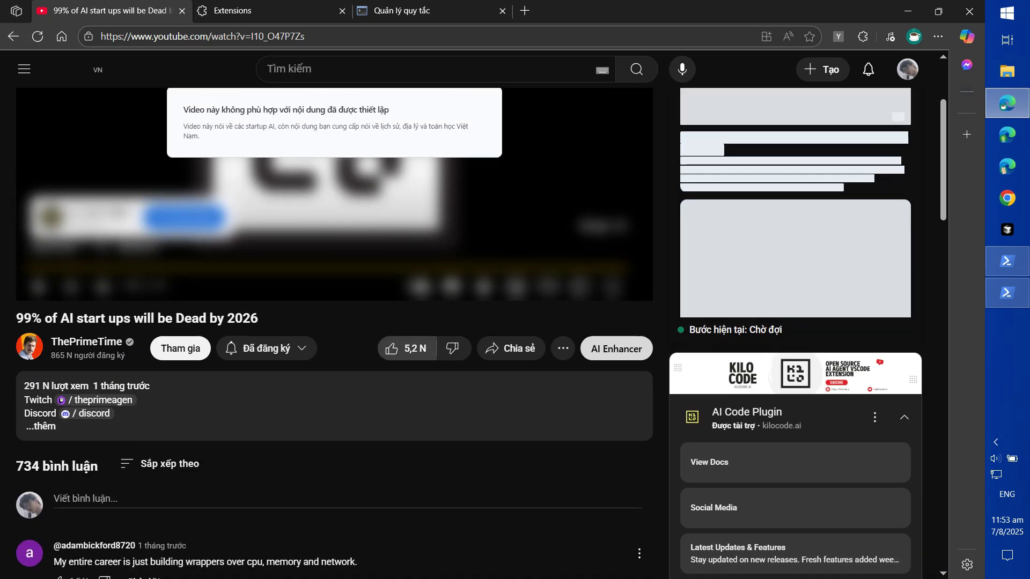
scroll(332, 268, "up", 3)
mouse_move(429, 287)
left_mouse_down()
mouse_move(248, 271)
mouse_move(432, 288)
left_mouse_up()
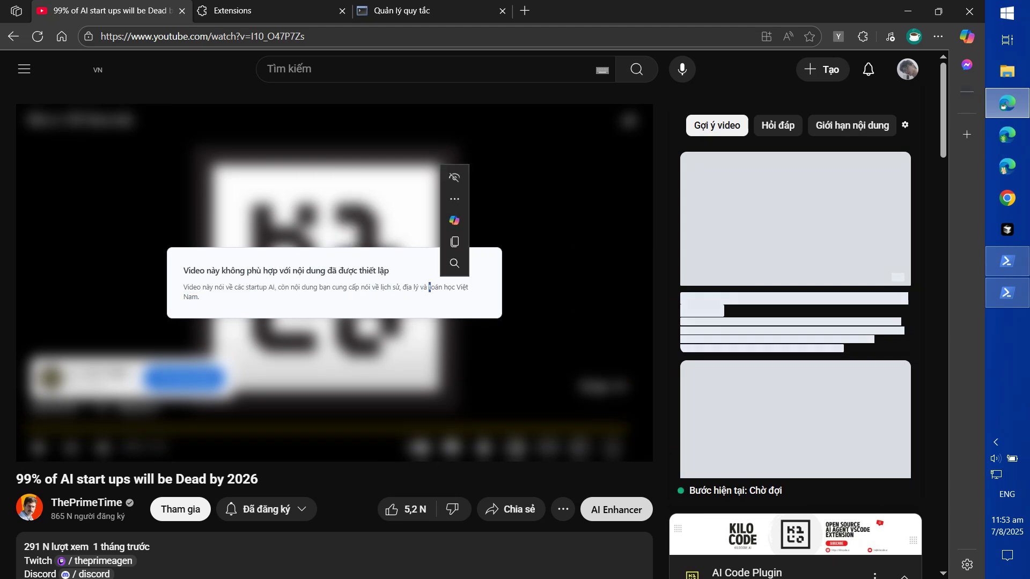
Check the rules admin tab, review the content-limits message, and list allowed Gợi ý video suggestions
key("ctrl+3")
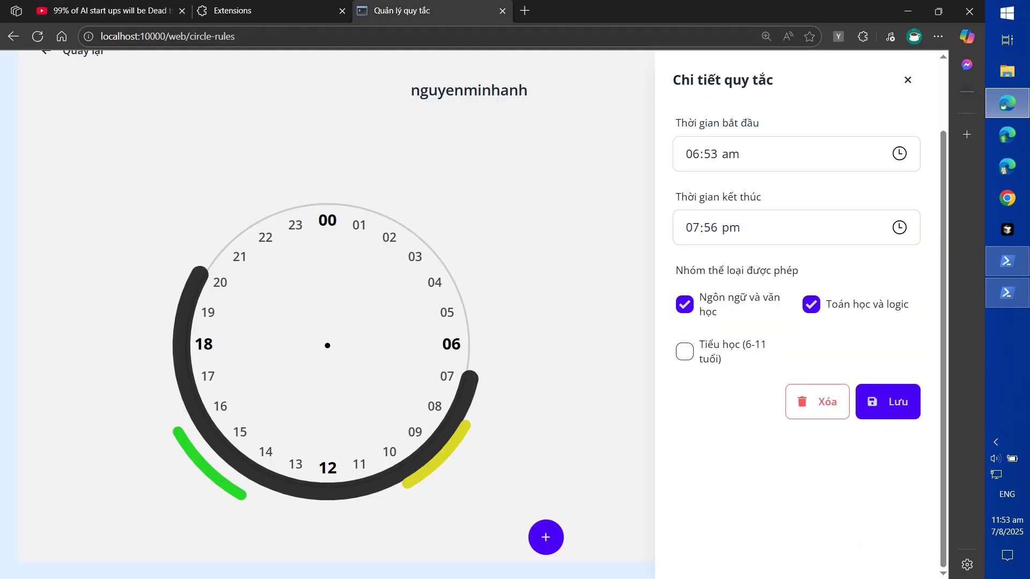
key("ctrl+1")
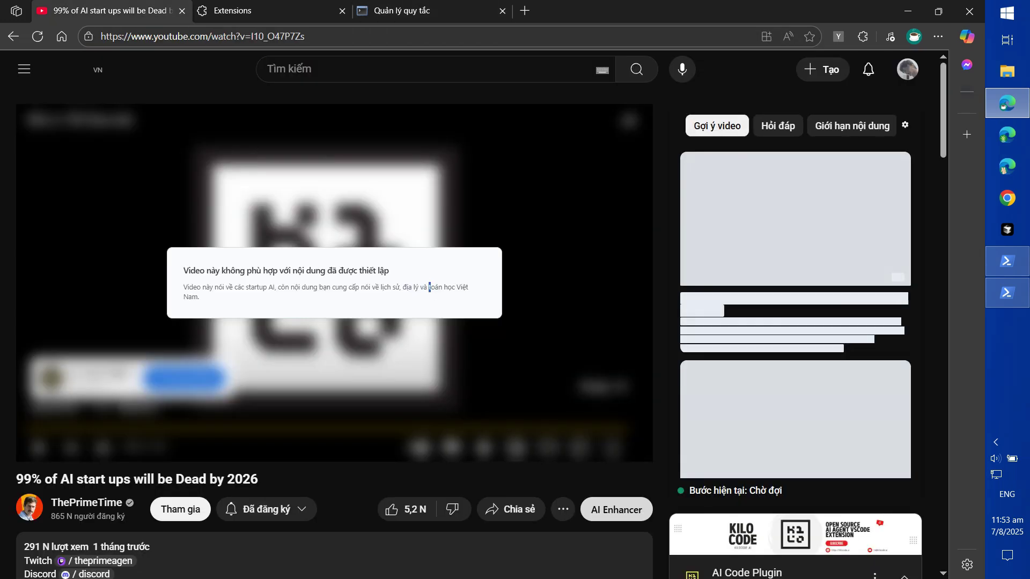
left_click_drag(839, 327, 786, 326)
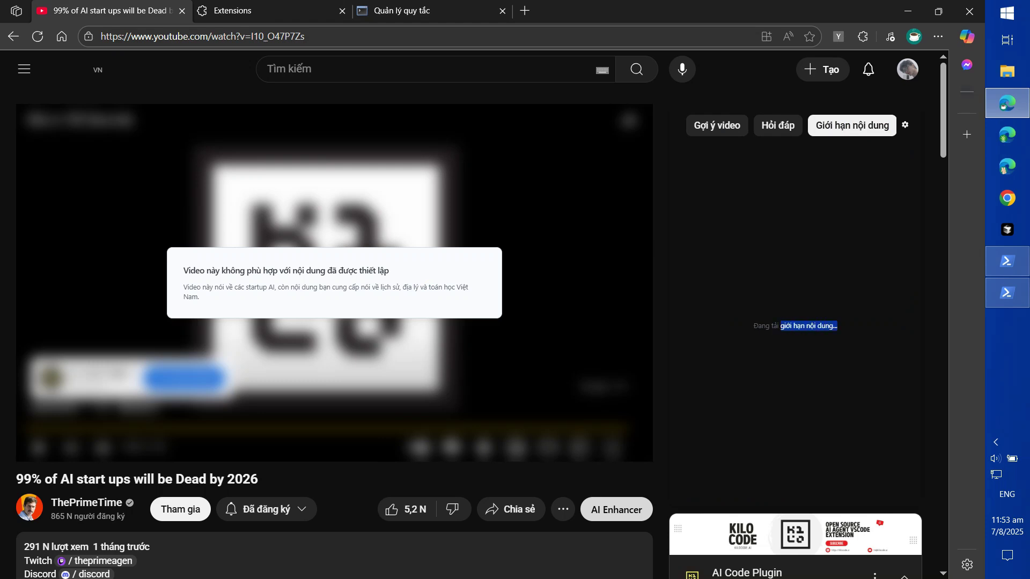
left_click_drag(766, 326, 837, 326)
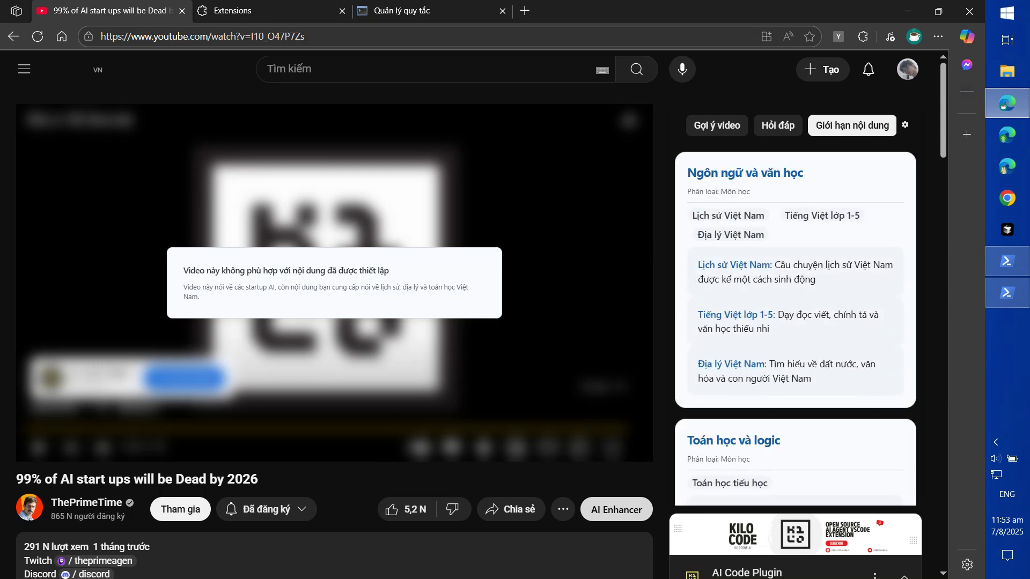
scroll(804, 268, "down", 1)
scroll(804, 268, "up", 1)
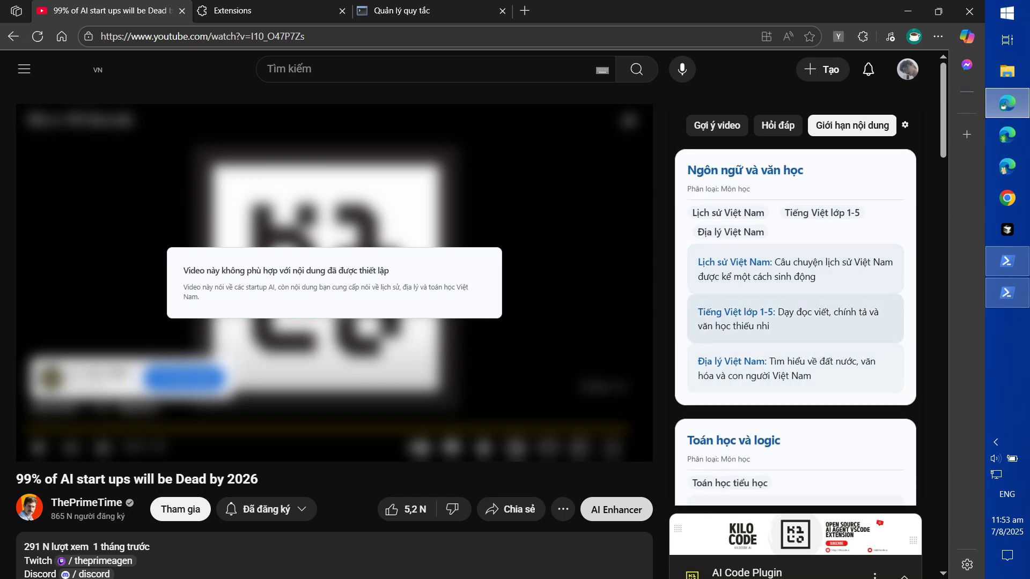
scroll(796, 326, "down", 1)
scroll(796, 327, "up", 1)
scroll(795, 274, "down", 1)
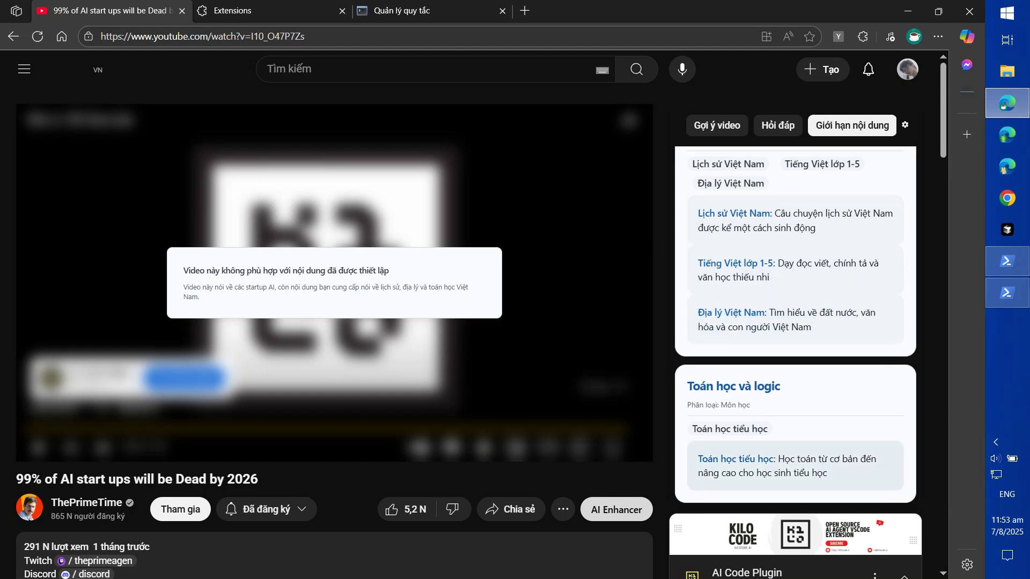
left_click(717, 126)
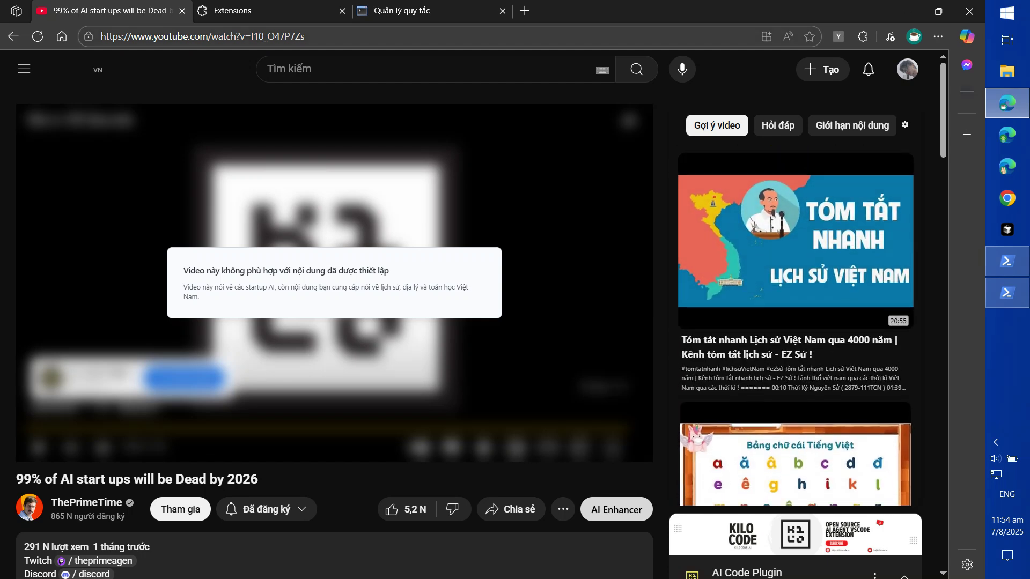
key("ctrl+3")
Close Chi tiết quy tắc, reload the Quản lý Nội dung user list, and return to YouTube
scroll(327, 314, "up", 2)
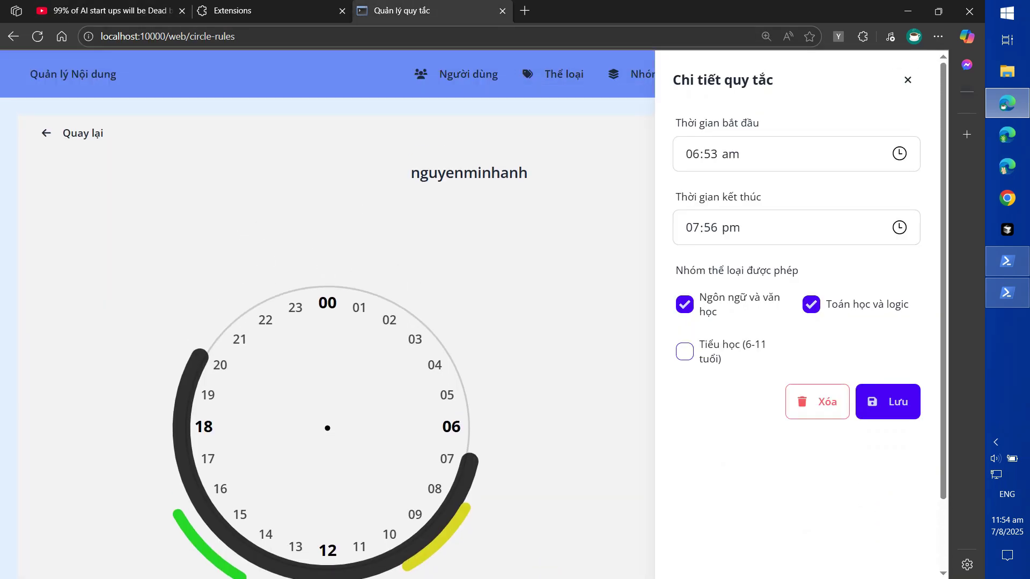
left_click(907, 80)
left_click(914, 74)
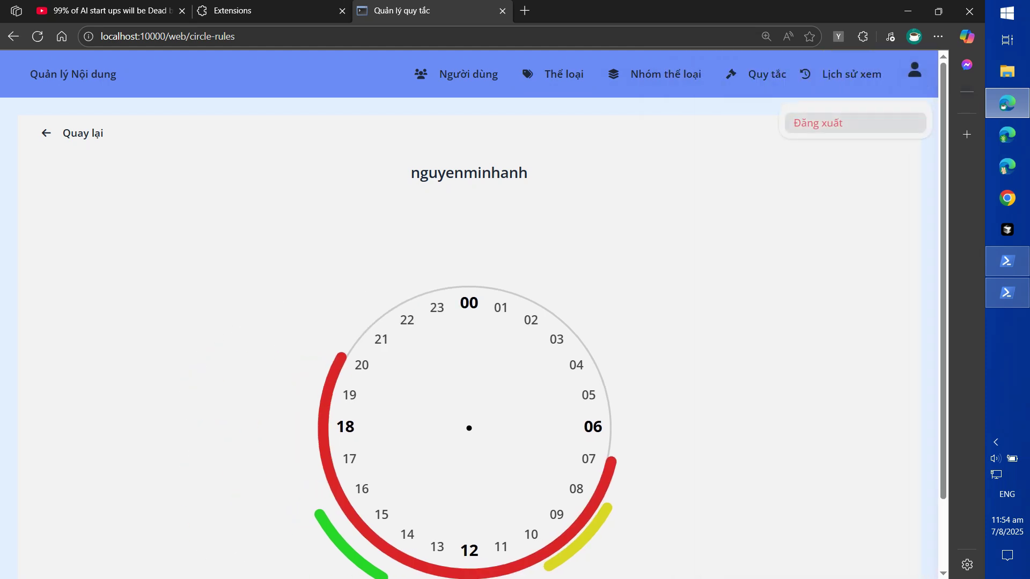
scroll(469, 322, "down", 1)
scroll(469, 322, "up", 1)
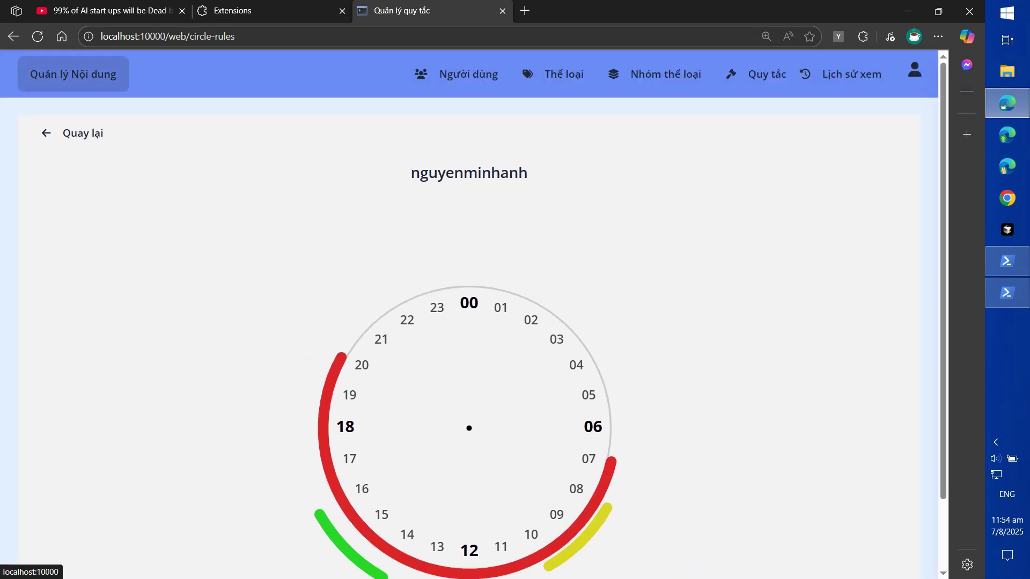
left_click(73, 74)
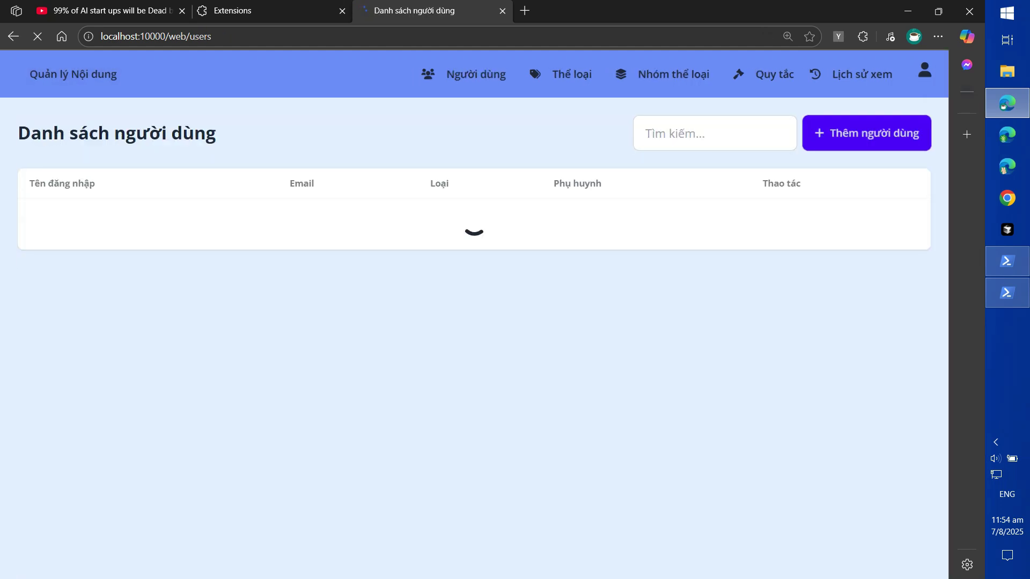
key("ctrl+1")
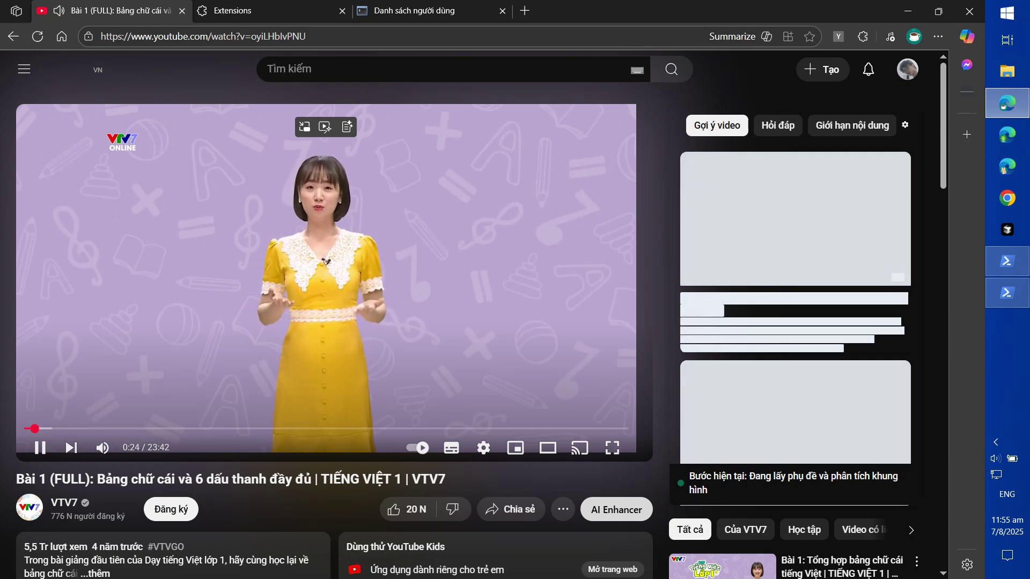
Pause the Bảng chữ cái lesson at 0:26 and bring up the screen recorder controls
key("space")
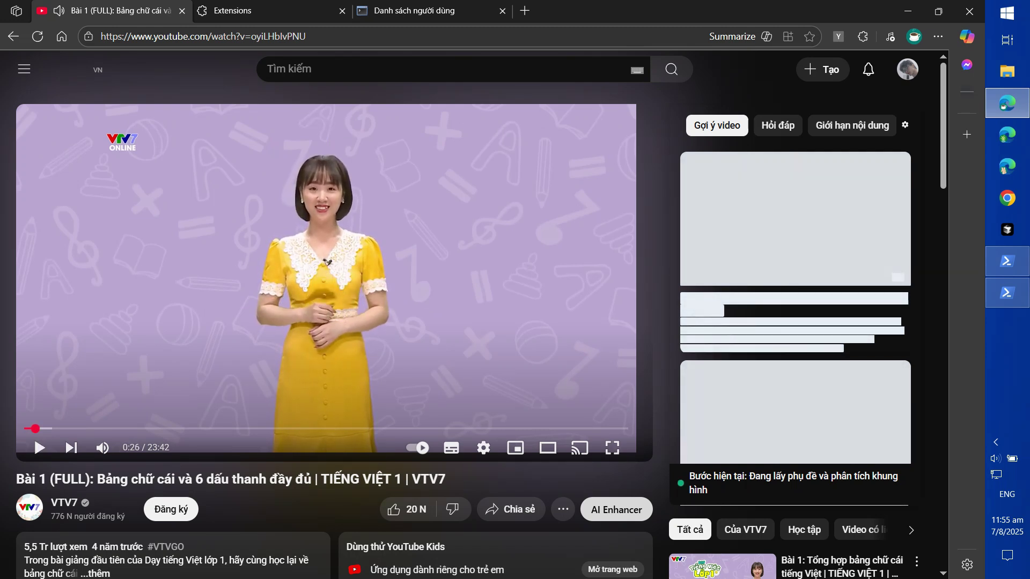
left_click(995, 442)
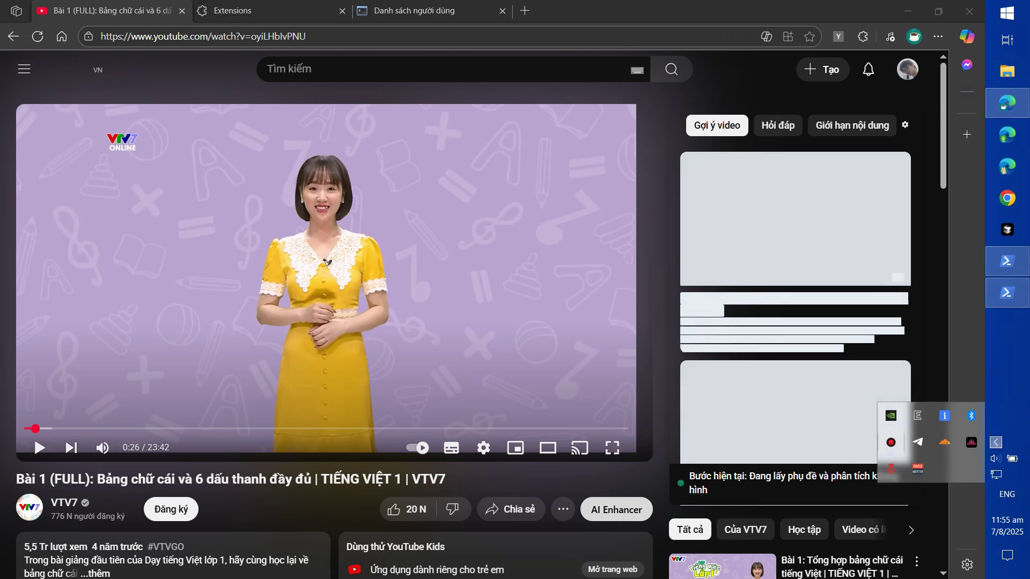
left_click(891, 442)
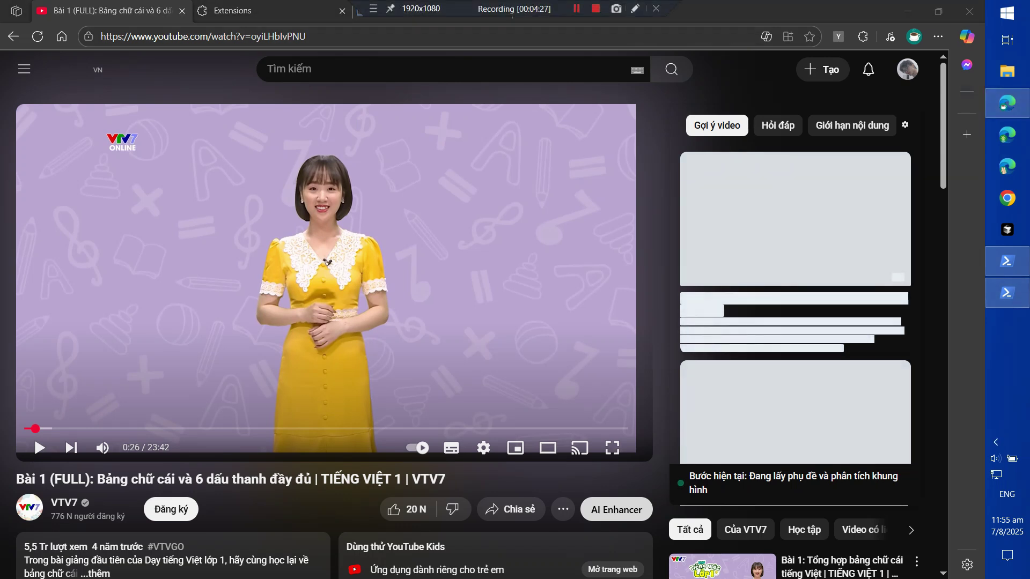